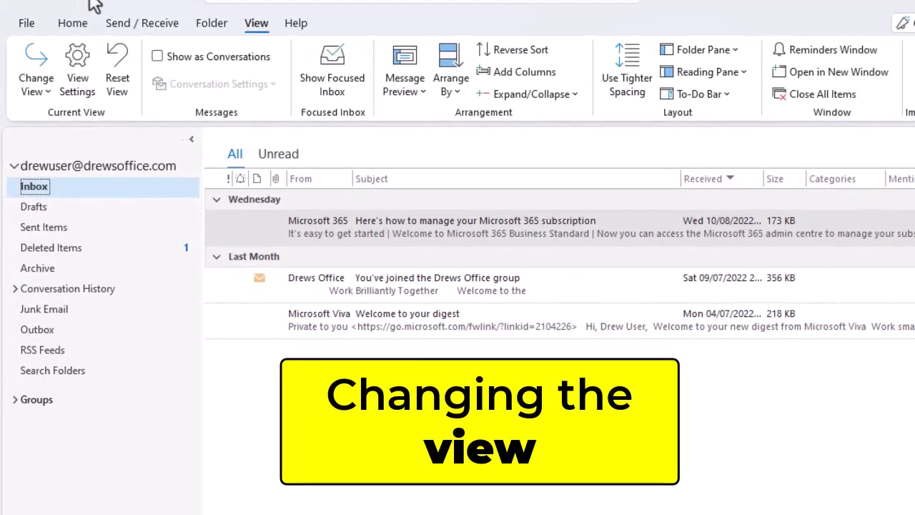
Step: In the current view's other settings, set the column heading font to Segoe UI Black, 14 pt
{"action": "left_click", "coordinate": [77, 64]}
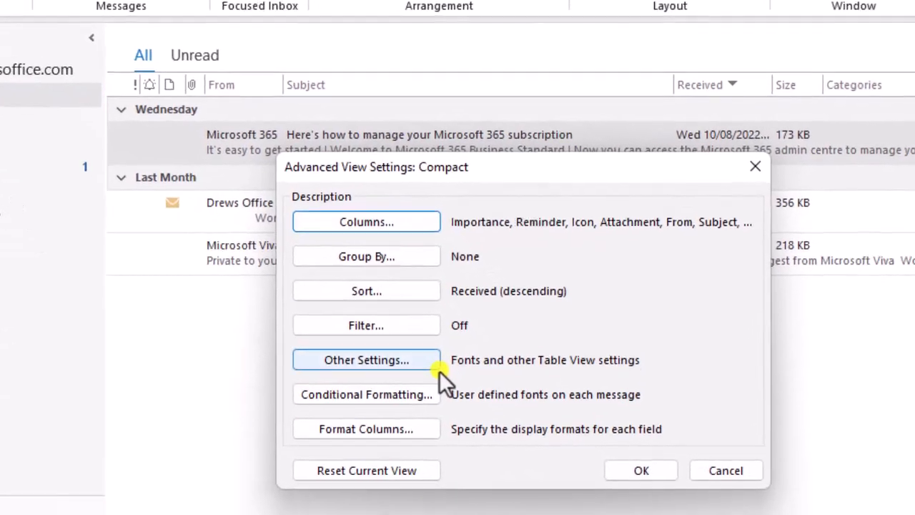
{"action": "left_click", "coordinate": [465, 402]}
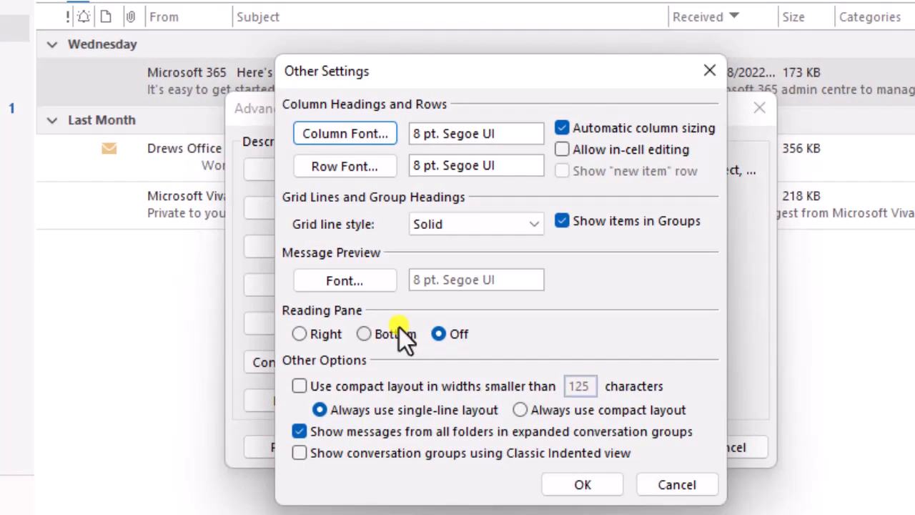
{"action": "left_click", "coordinate": [388, 140]}
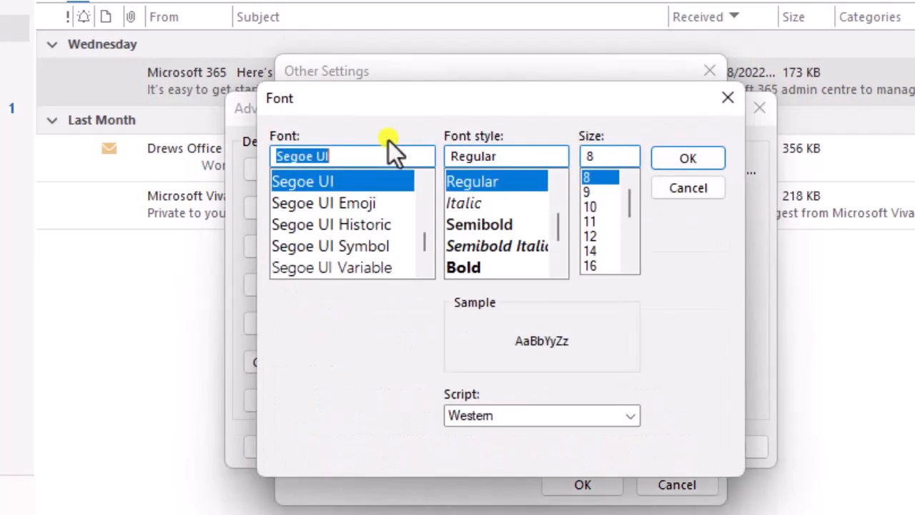
{"action": "left_click_drag", "start_coordinate": [557, 227], "coordinate": [556, 246]}
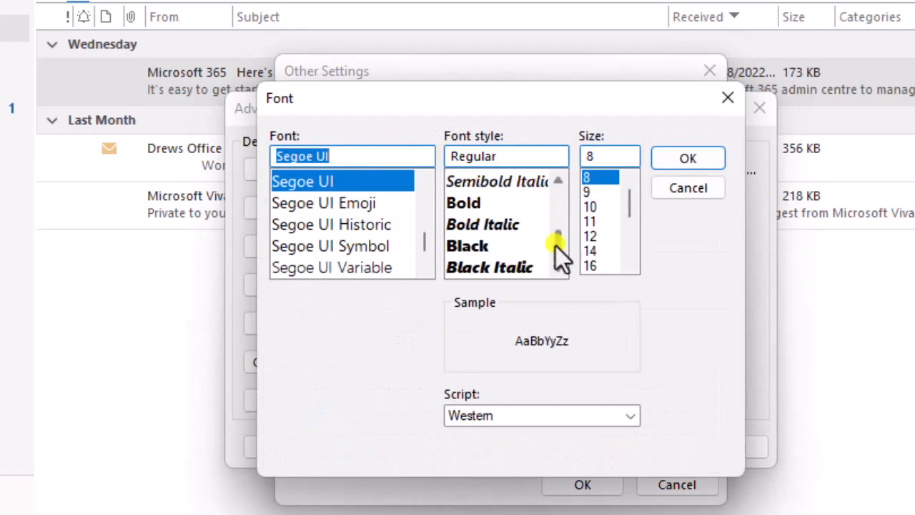
{"action": "left_click", "coordinate": [508, 247]}
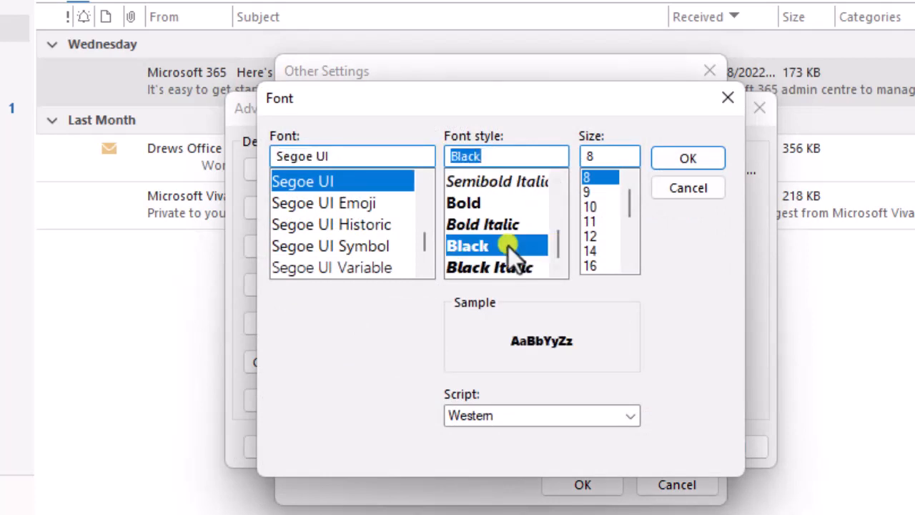
{"action": "left_click", "coordinate": [607, 250]}
{"action": "left_click", "coordinate": [707, 158]}
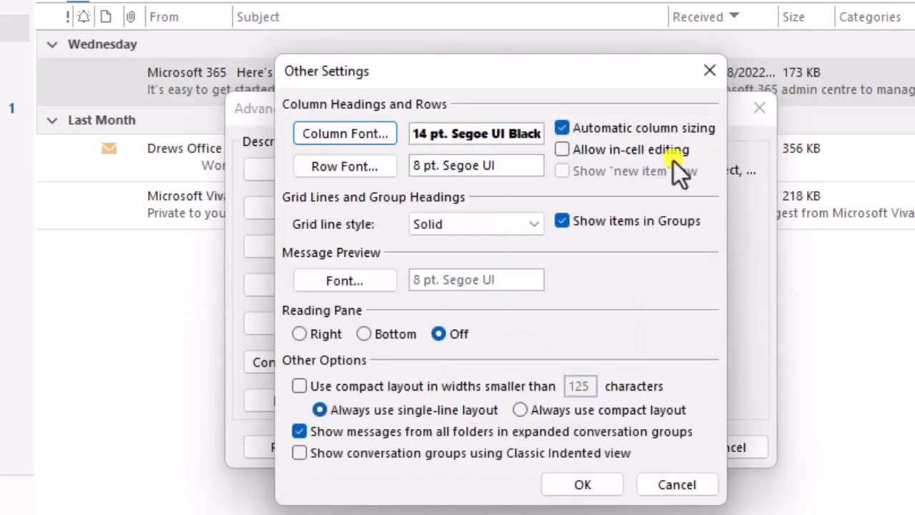
Step: Set the message list's row font to Segoe UI Semibold, 12 pt
{"action": "left_click", "coordinate": [385, 169]}
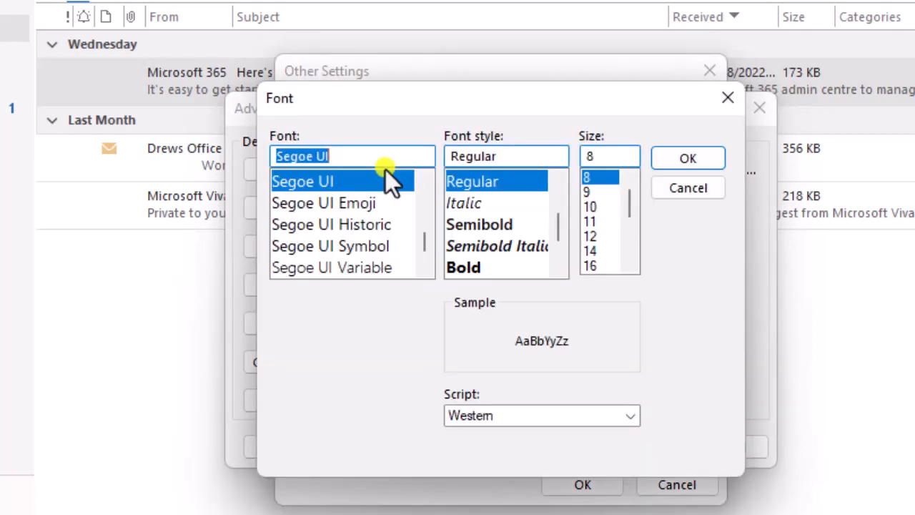
{"action": "left_click", "coordinate": [529, 222]}
{"action": "scroll", "coordinate": [627, 207], "scroll_direction": "down", "scroll_amount": 1}
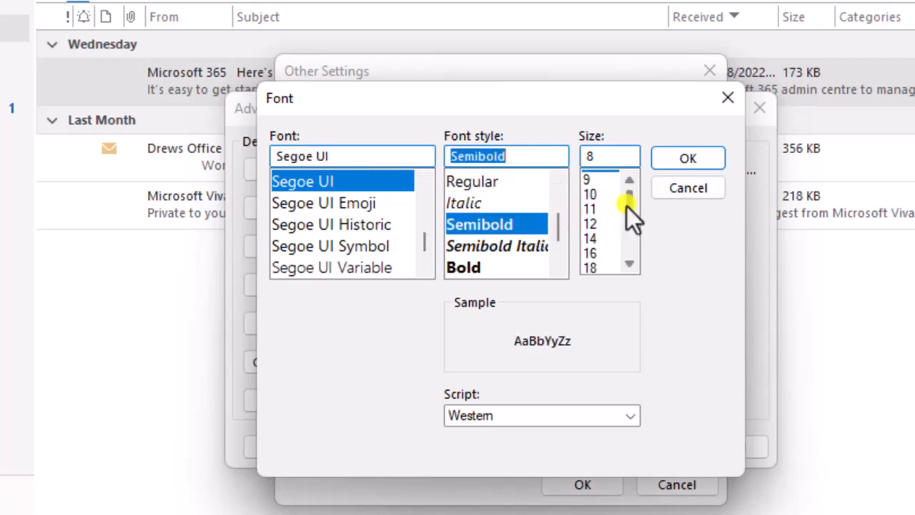
{"action": "left_click", "coordinate": [608, 220]}
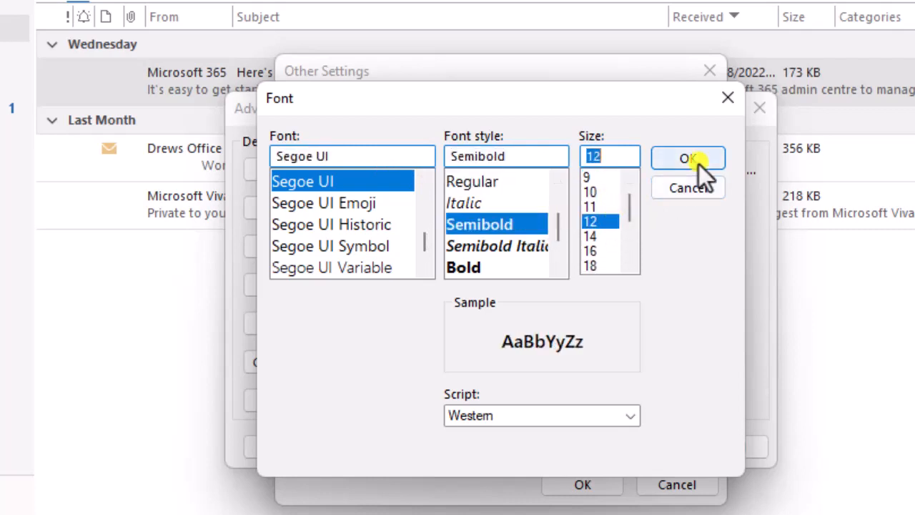
{"action": "left_click", "coordinate": [698, 164]}
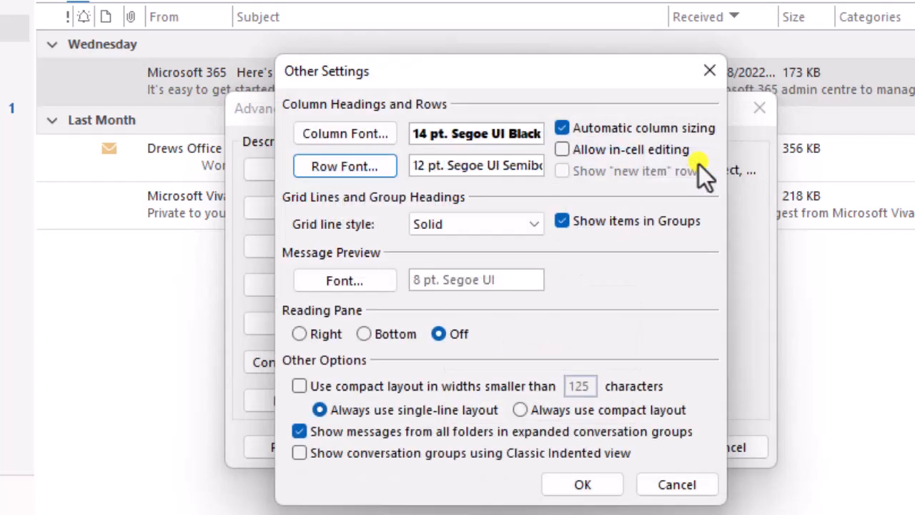
Step: Set the message preview font to Segoe UI Italic, 10 pt, and apply the view settings to the inbox
{"action": "left_click", "coordinate": [391, 281]}
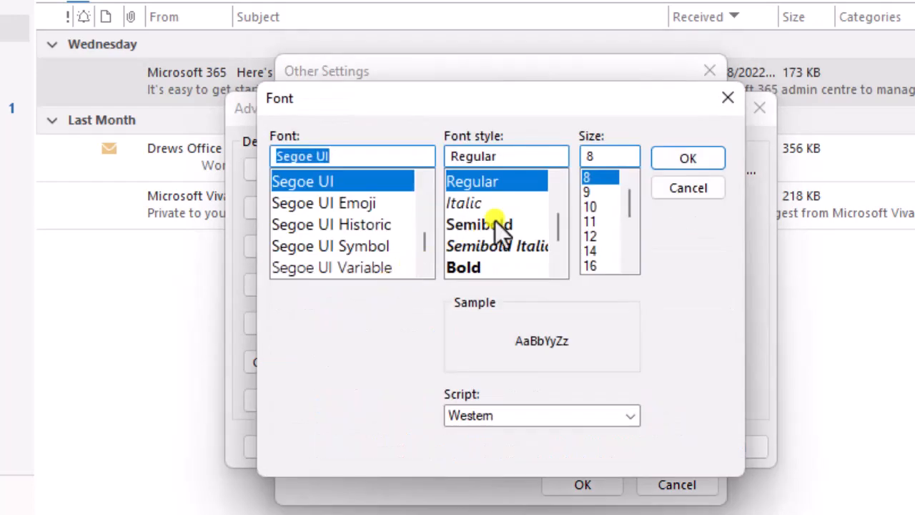
{"action": "left_click", "coordinate": [513, 209]}
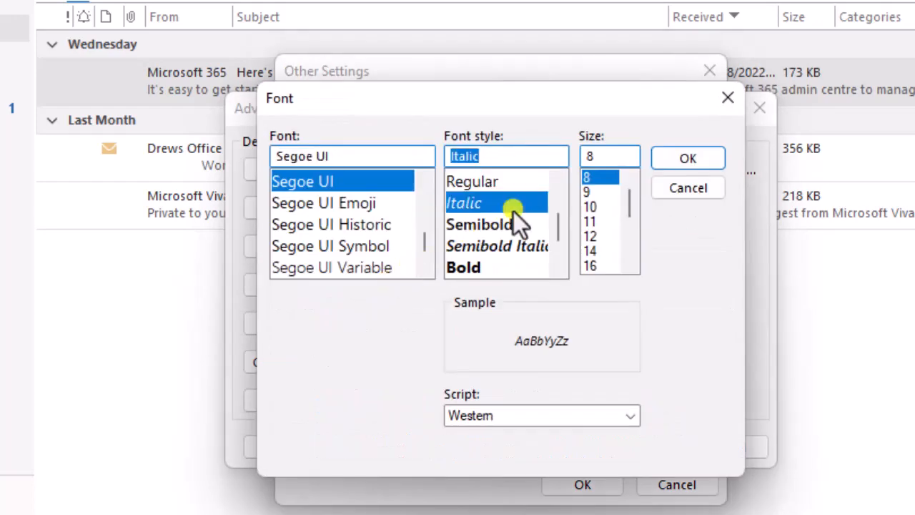
{"action": "left_click", "coordinate": [608, 208]}
{"action": "left_click", "coordinate": [701, 163]}
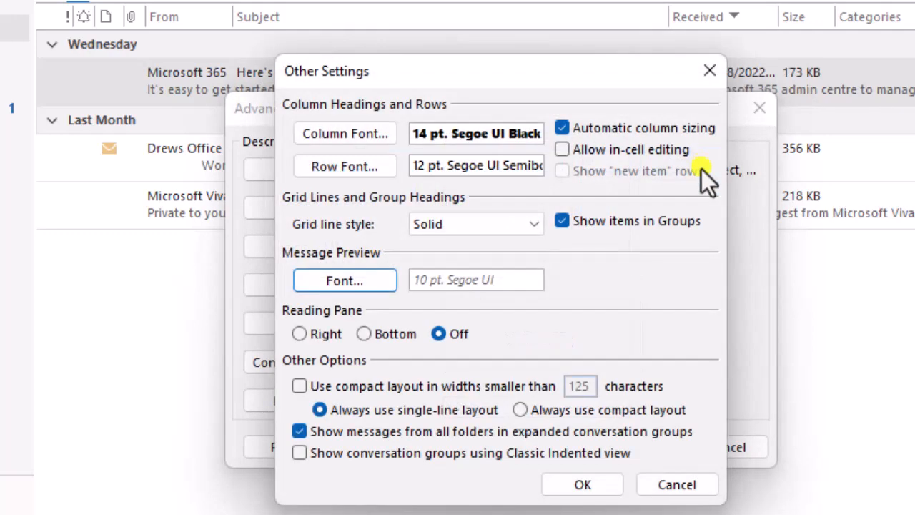
{"action": "left_click", "coordinate": [594, 477]}
{"action": "left_click", "coordinate": [613, 447]}
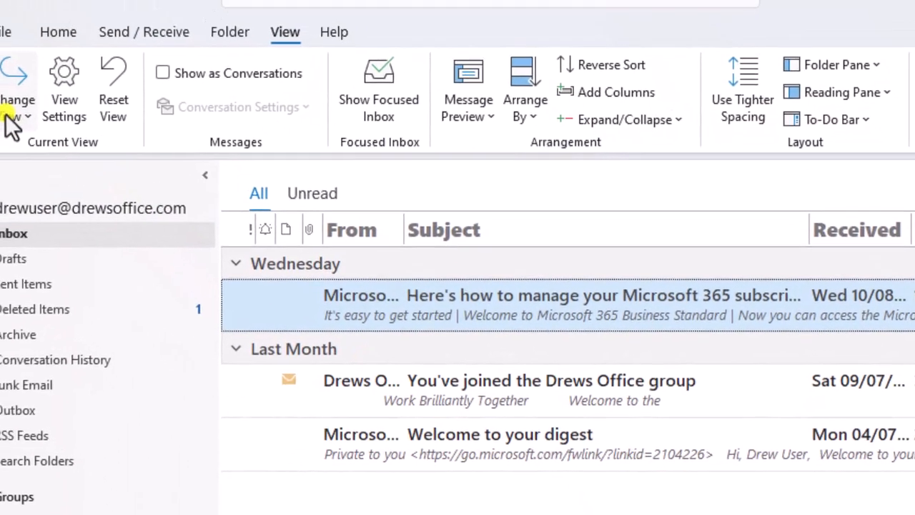
Step: Save the current view as a new view named "Drews View", usable on all Mail and Post folders
{"action": "left_click", "coordinate": [10, 116]}
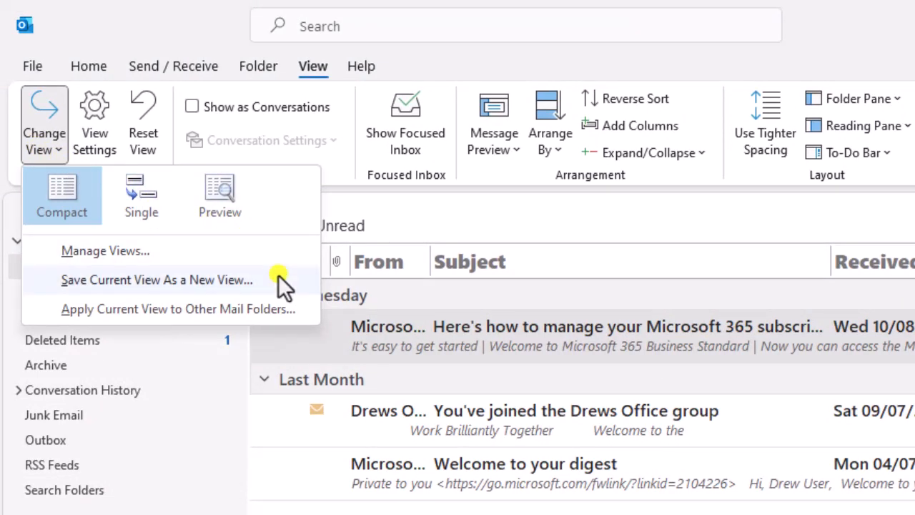
{"action": "left_click", "coordinate": [296, 280]}
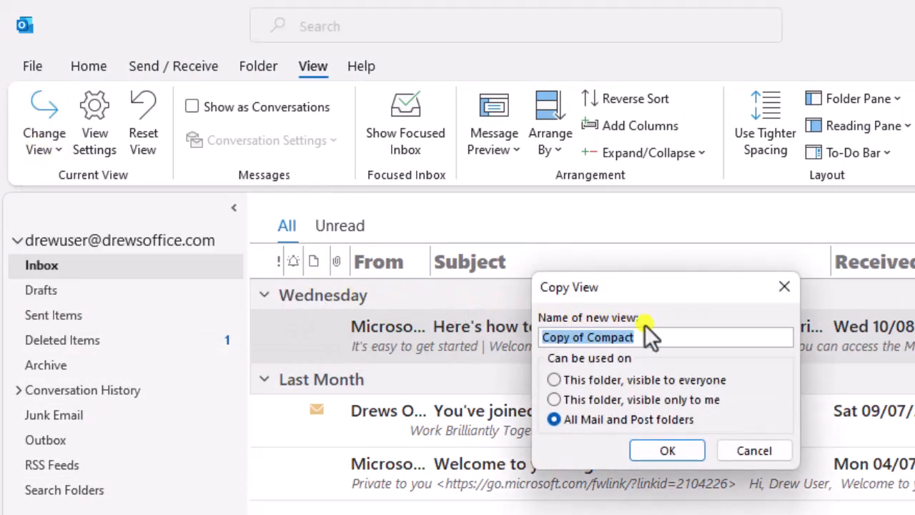
{"action": "type", "text": "Drews V"}
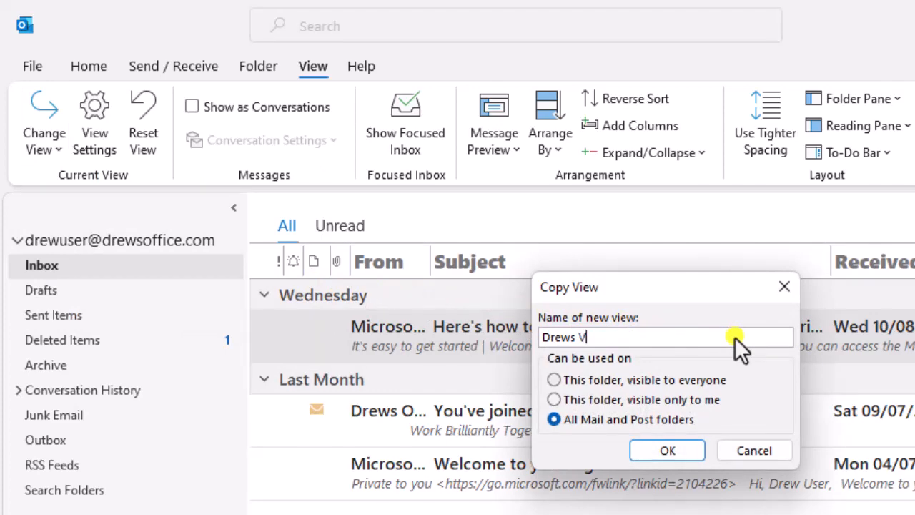
{"action": "type", "text": "iew"}
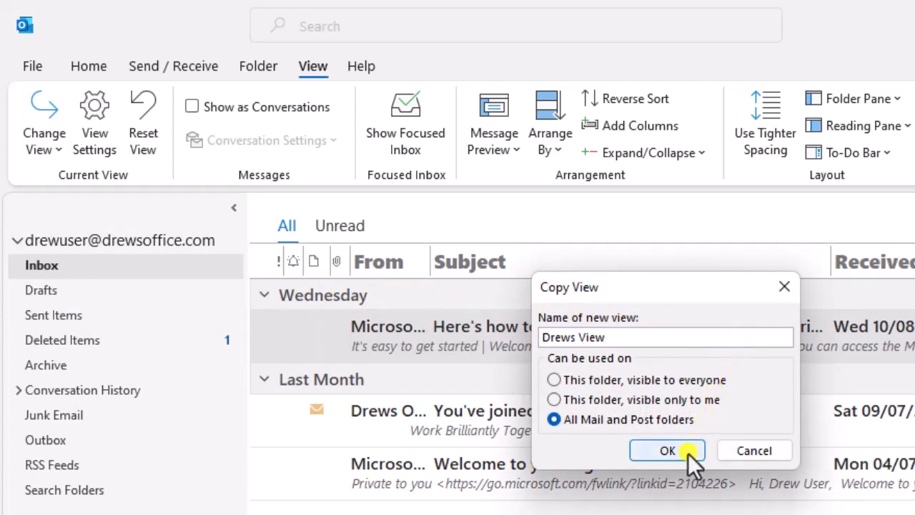
{"action": "left_click", "coordinate": [668, 450]}
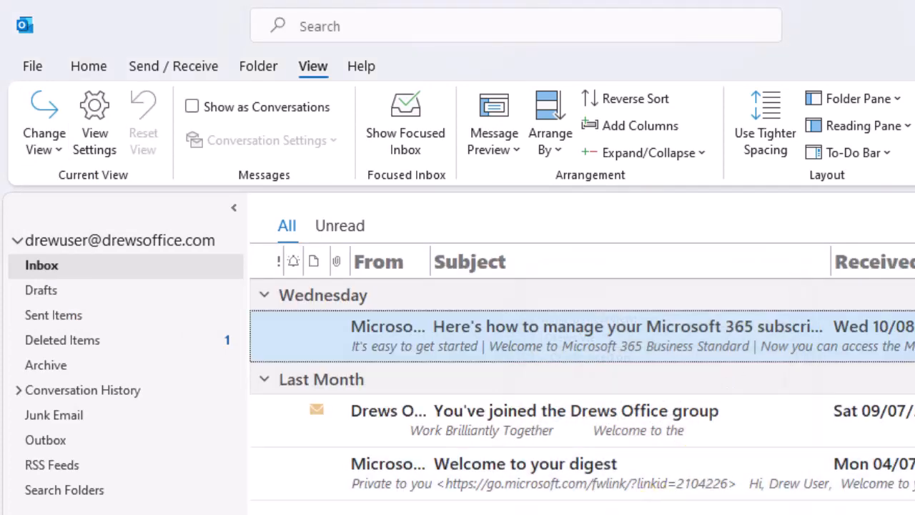
Step: Switch the inbox to the Compact view and reset it to its original settings
{"action": "left_click", "coordinate": [55, 156]}
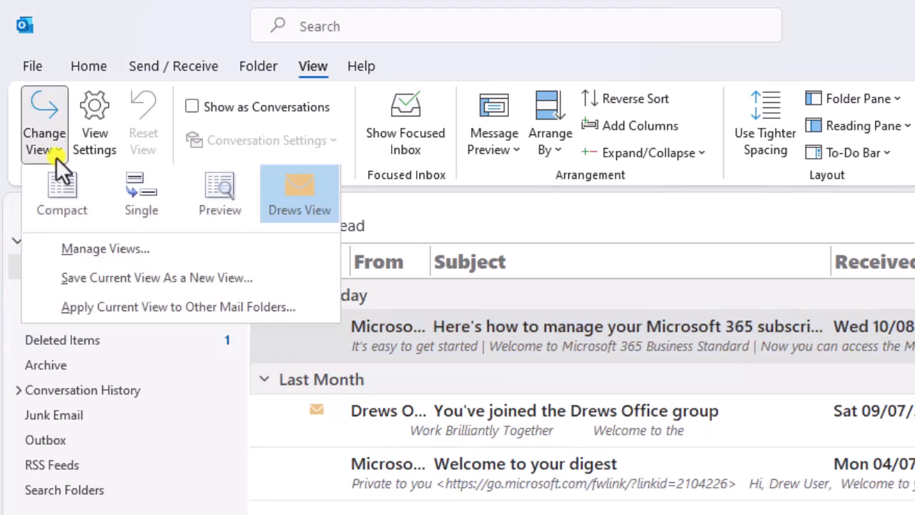
{"action": "left_click", "coordinate": [60, 180]}
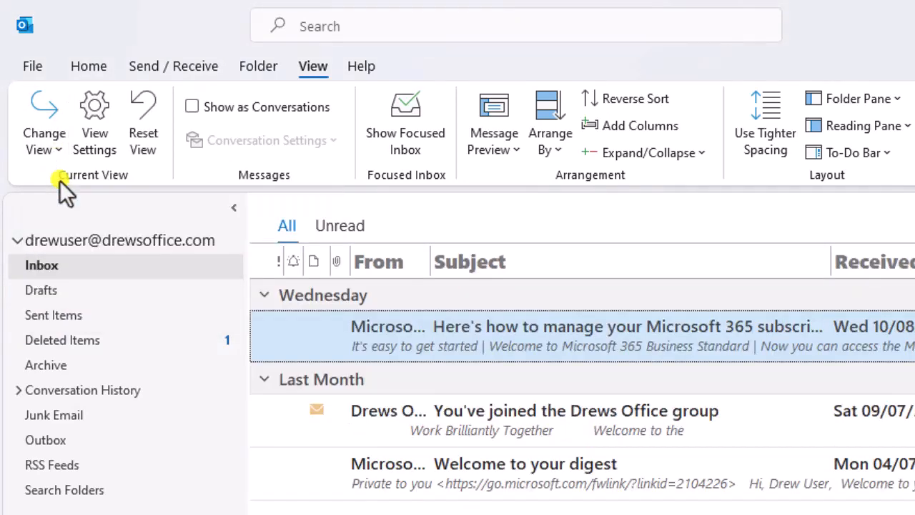
{"action": "left_click", "coordinate": [139, 124]}
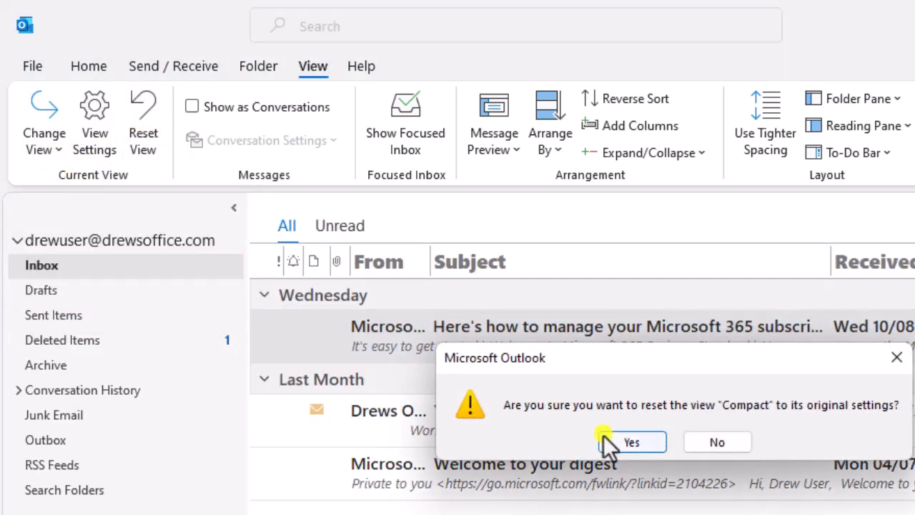
{"action": "left_click", "coordinate": [605, 438]}
Step: Apply the saved "Drews View" to the inbox and move the Size column between Categories and Mention
{"action": "left_click", "coordinate": [57, 145]}
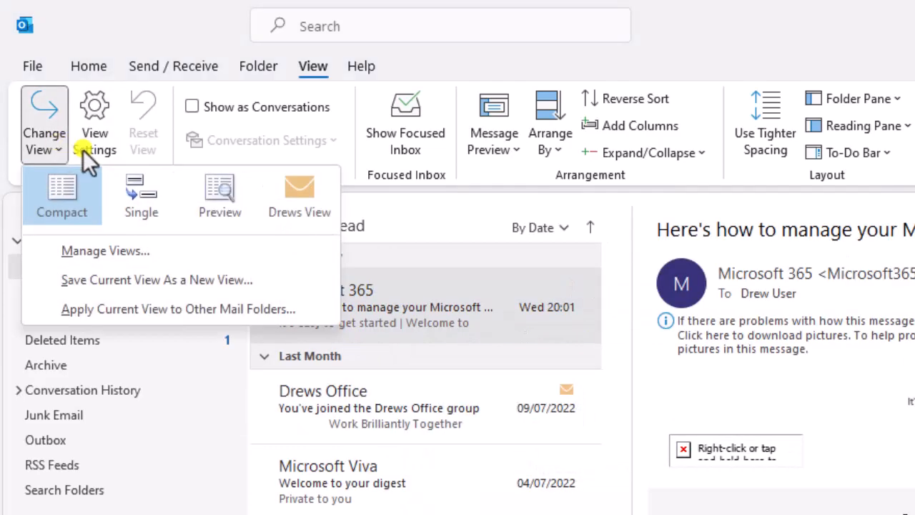
{"action": "left_click", "coordinate": [293, 200]}
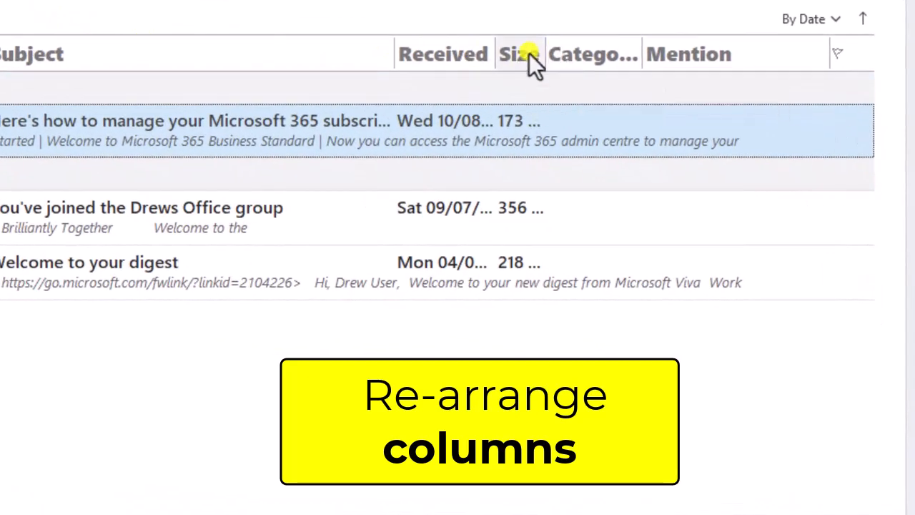
{"action": "left_click_drag", "start_coordinate": [529, 53], "coordinate": [636, 60]}
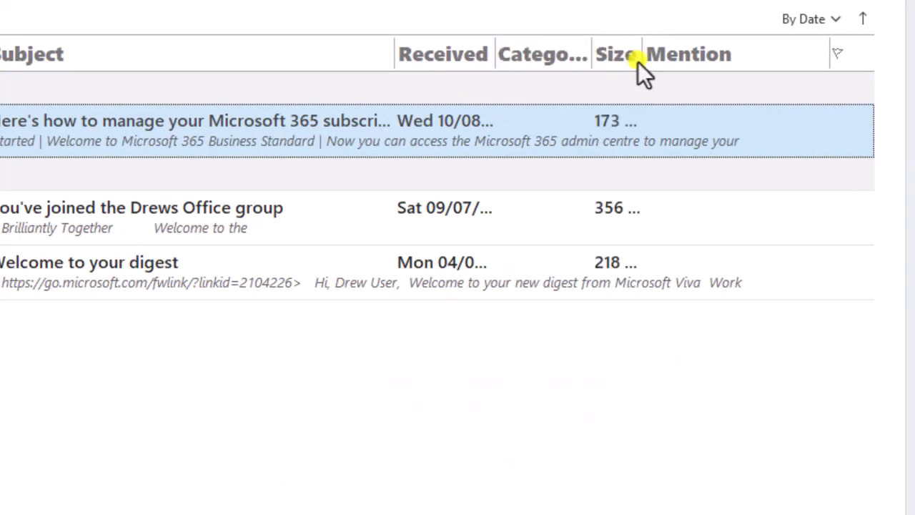
Step: Remove the Categories, Size and Mention columns from the message list
{"action": "right_click", "coordinate": [541, 57]}
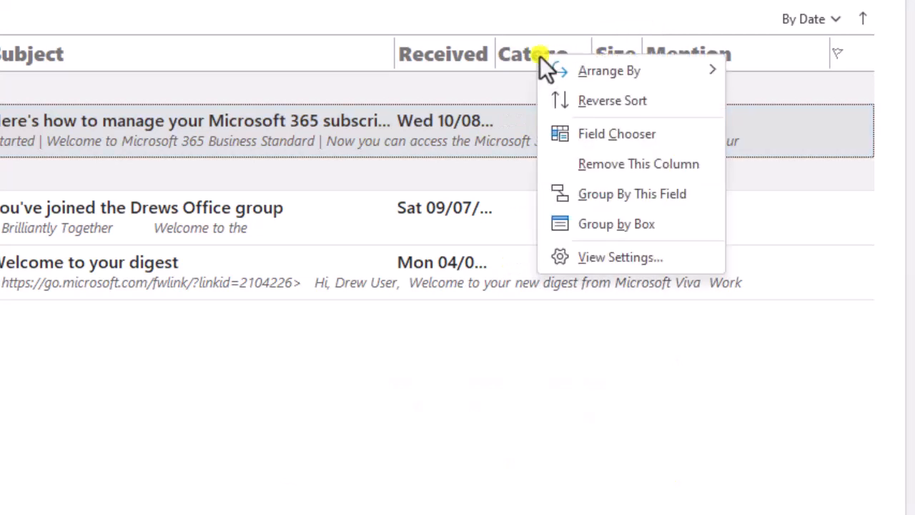
{"action": "left_click", "coordinate": [611, 163]}
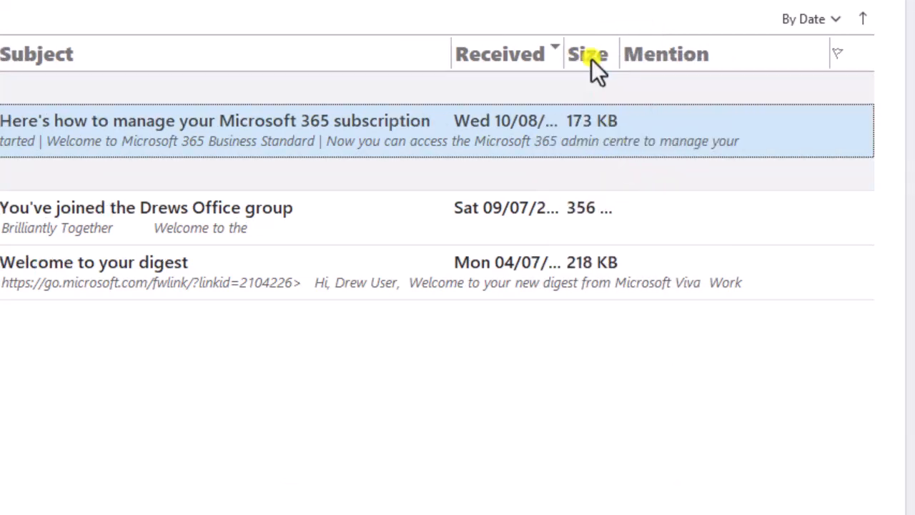
{"action": "right_click", "coordinate": [596, 60]}
{"action": "left_click", "coordinate": [664, 163]}
{"action": "right_click", "coordinate": [653, 63]}
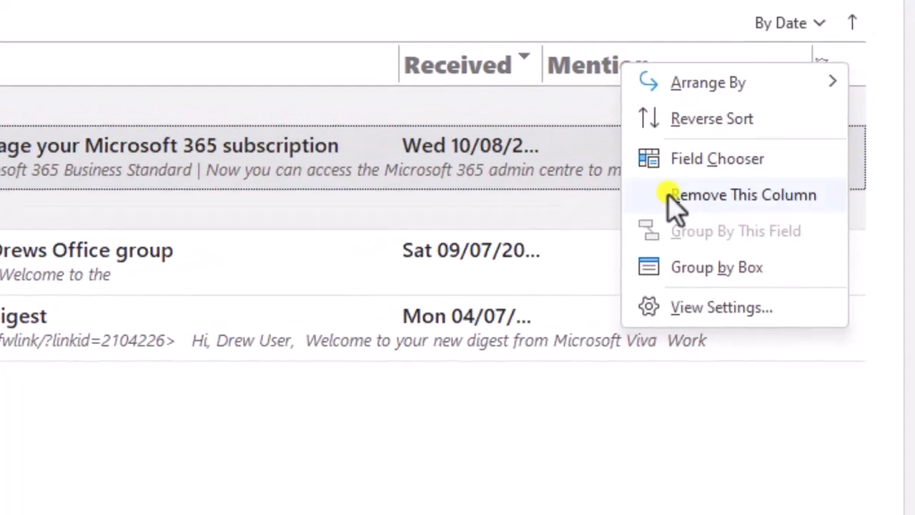
{"action": "left_click", "coordinate": [661, 180]}
Step: Add the Follow Up Flag field as a column after Received and adjust the widths of the neighbouring columns
{"action": "right_click", "coordinate": [333, 84]}
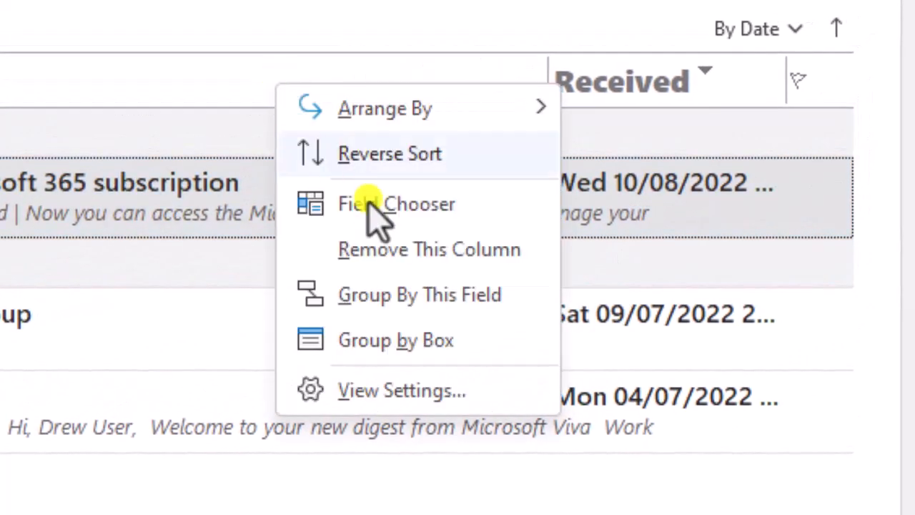
{"action": "left_click", "coordinate": [421, 190]}
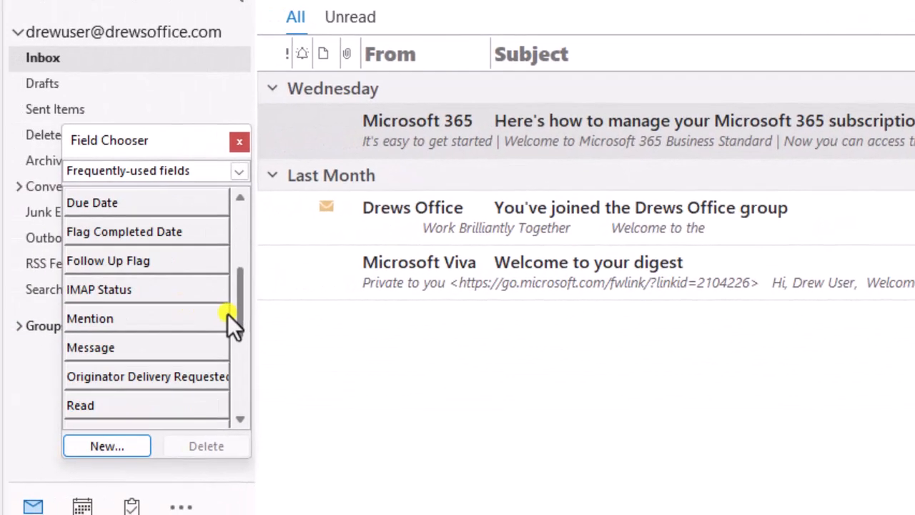
{"action": "left_click_drag", "start_coordinate": [124, 264], "coordinate": [914, 62]}
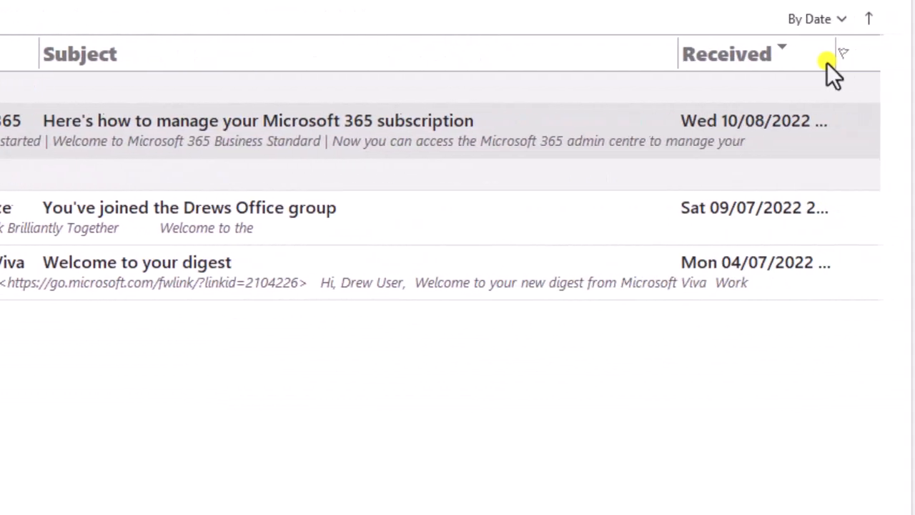
{"action": "left_click_drag", "start_coordinate": [826, 62], "coordinate": [822, 63]}
{"action": "left_click_drag", "start_coordinate": [624, 52], "coordinate": [474, 53]}
{"action": "left_click_drag", "start_coordinate": [744, 51], "coordinate": [615, 52]}
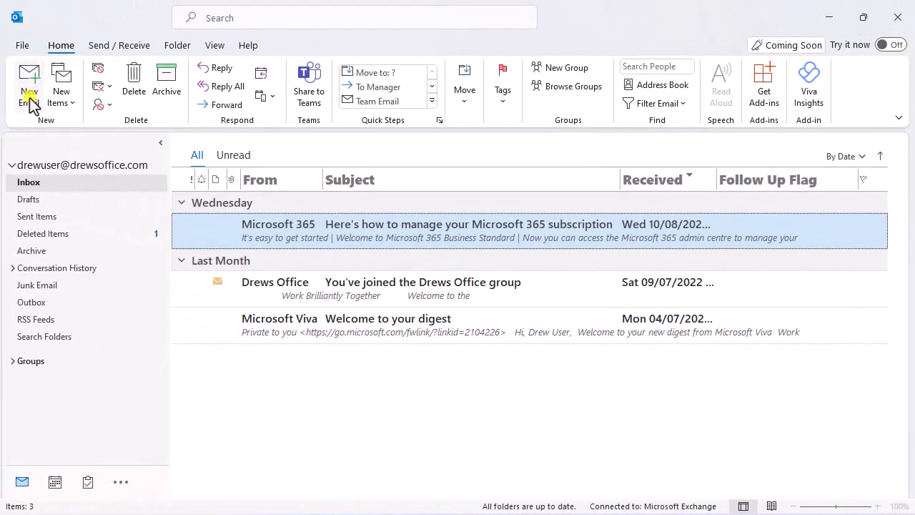
Step: Check the default font by starting a new email with the body text "My new email", and discard it without saving
{"action": "left_click", "coordinate": [28, 85]}
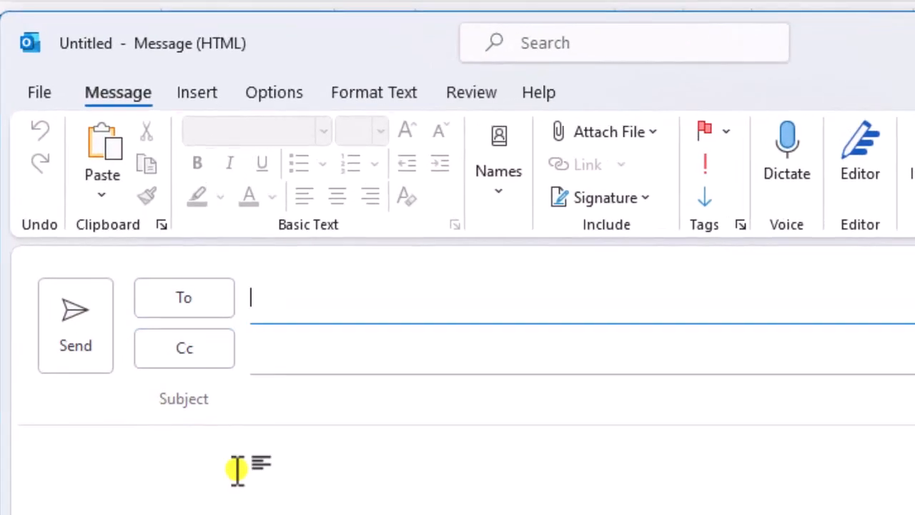
{"action": "left_click", "coordinate": [237, 470]}
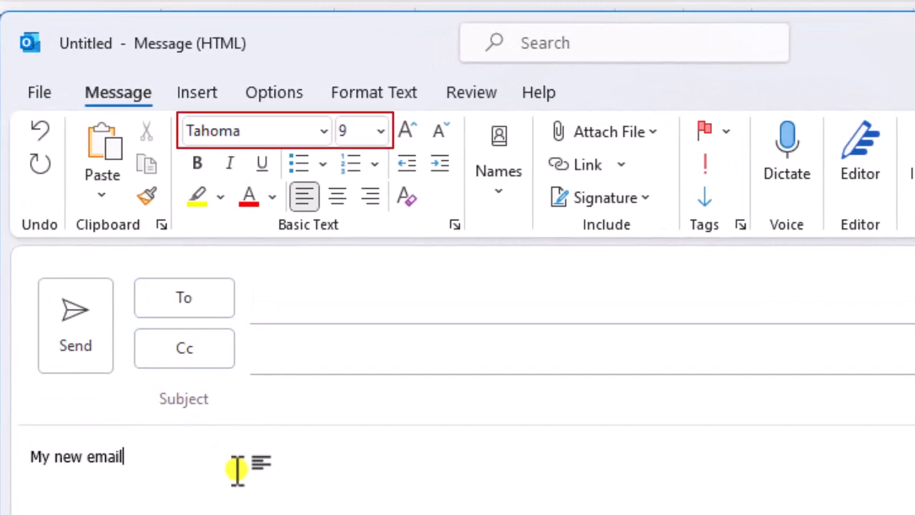
{"action": "left_click", "coordinate": [914, 43]}
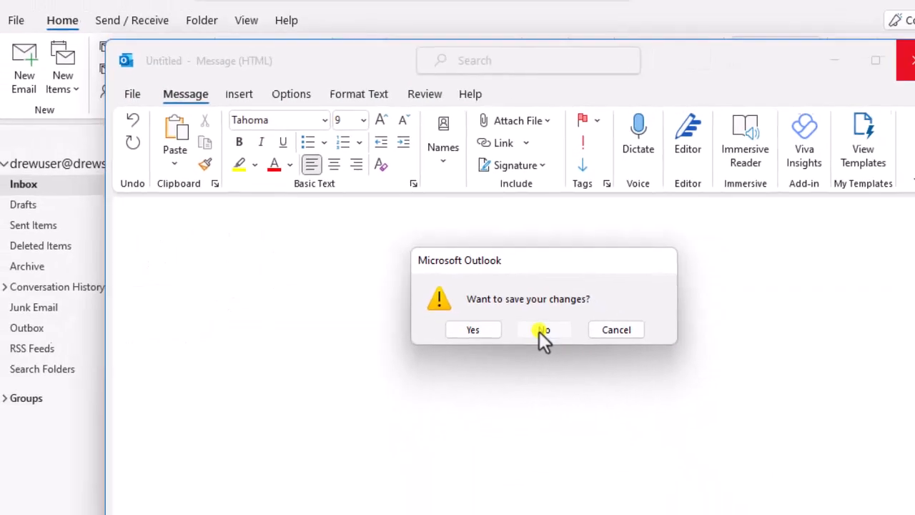
{"action": "left_click", "coordinate": [600, 393]}
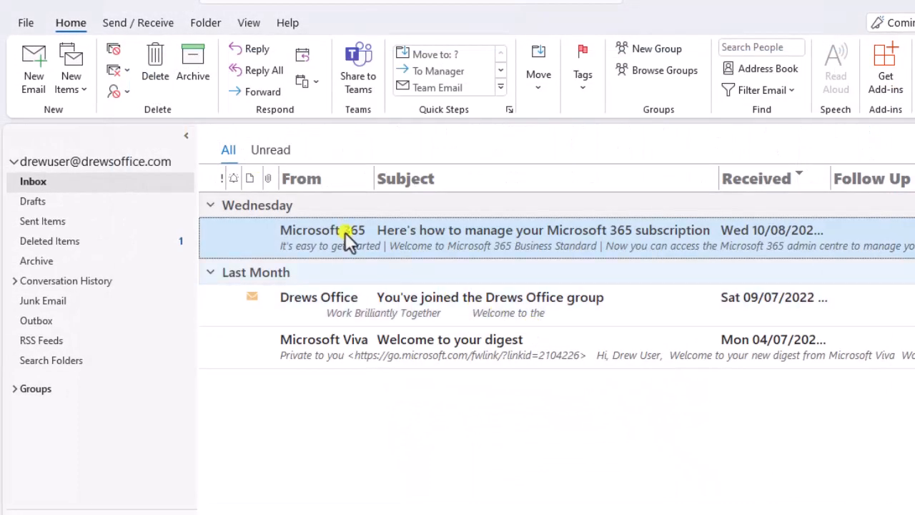
Step: Set the Afternoon theme as the stationery for new HTML messages in the mail options and save the options
{"action": "left_click", "coordinate": [29, 24]}
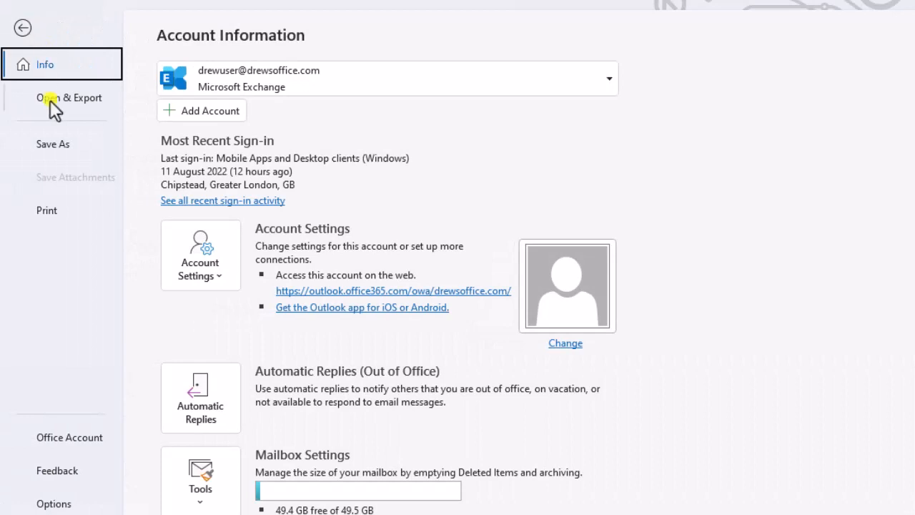
{"action": "left_click", "coordinate": [86, 504]}
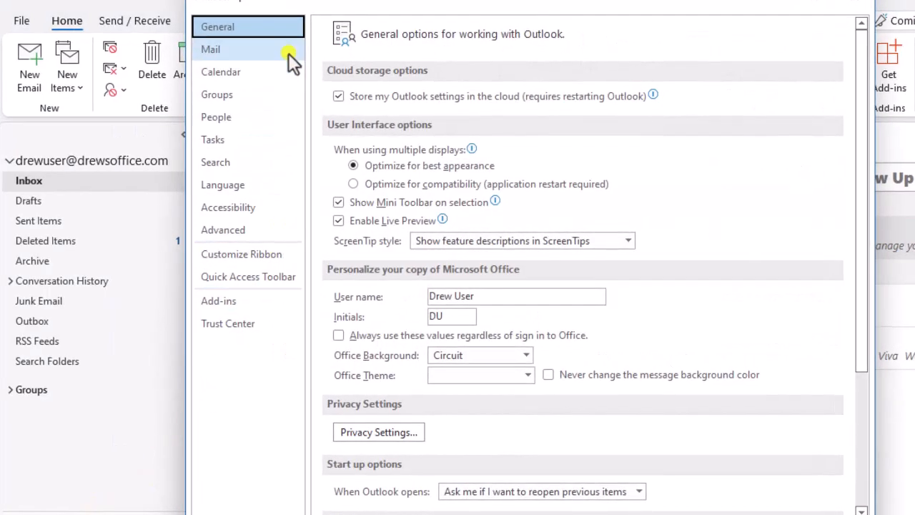
{"action": "left_click", "coordinate": [286, 50]}
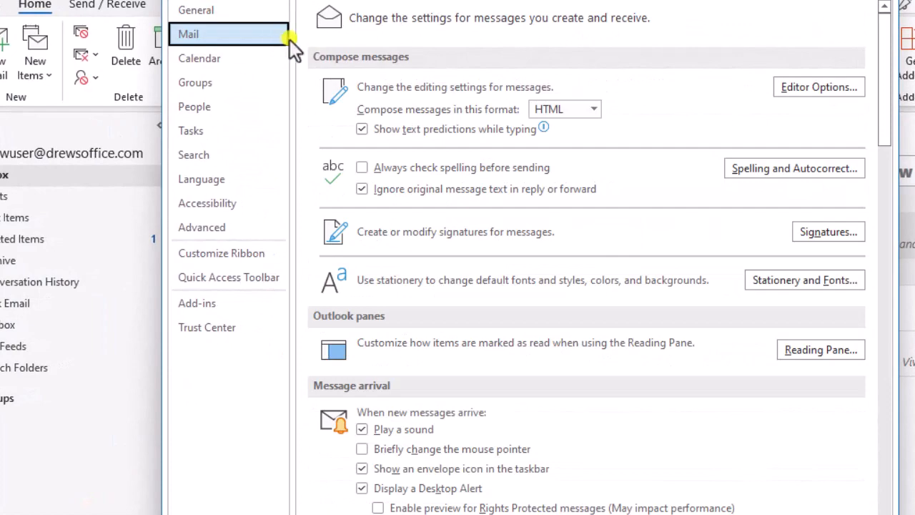
{"action": "left_click", "coordinate": [857, 278]}
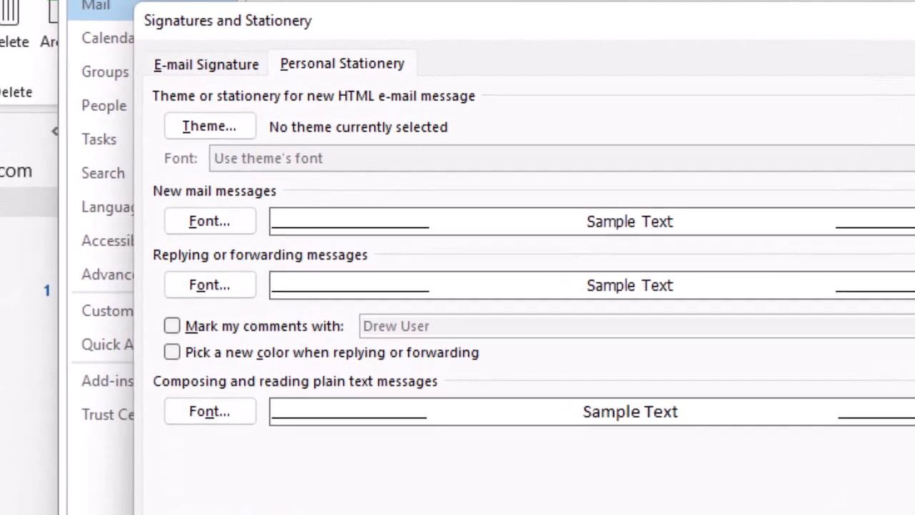
{"action": "left_click", "coordinate": [250, 127]}
{"action": "left_click", "coordinate": [278, 121]}
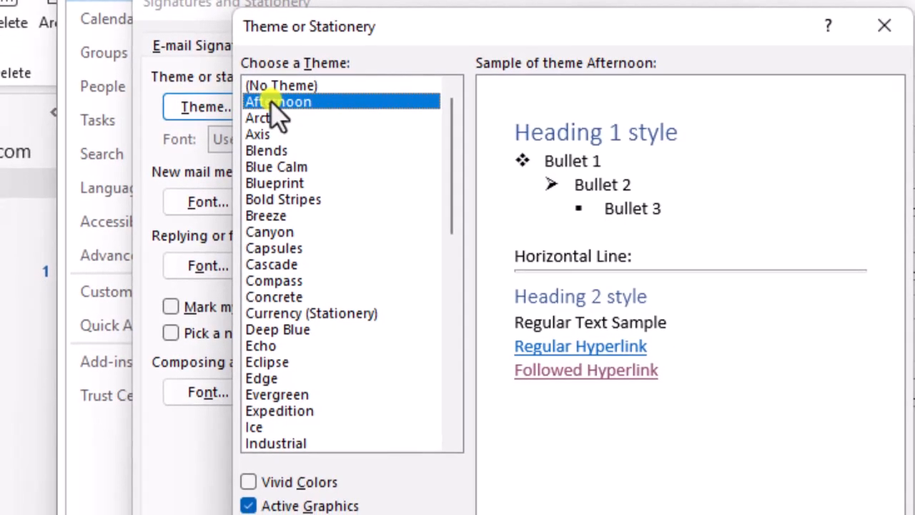
{"action": "left_click", "coordinate": [757, 488]}
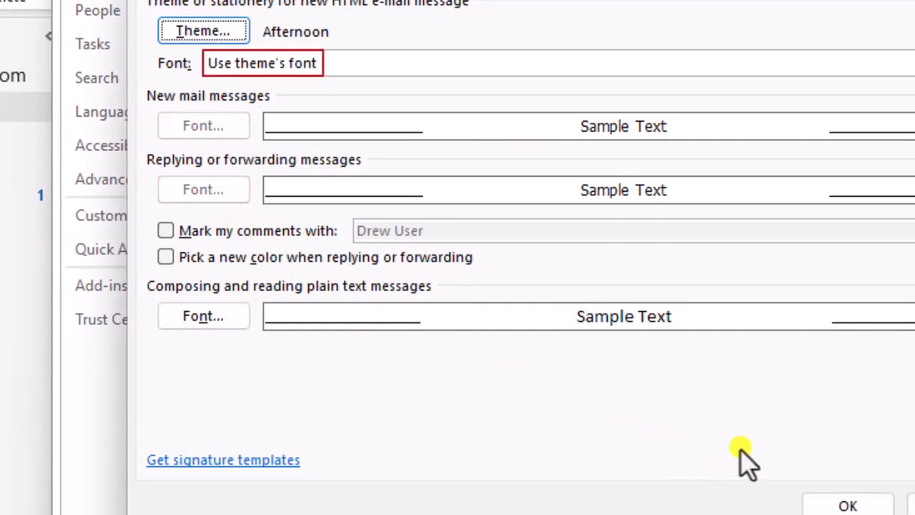
{"action": "left_click", "coordinate": [848, 505]}
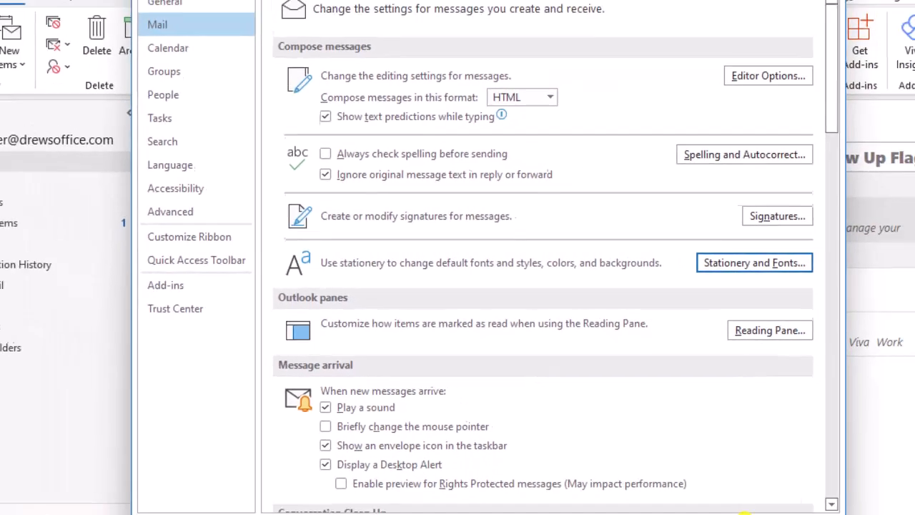
{"action": "left_click", "coordinate": [745, 512]}
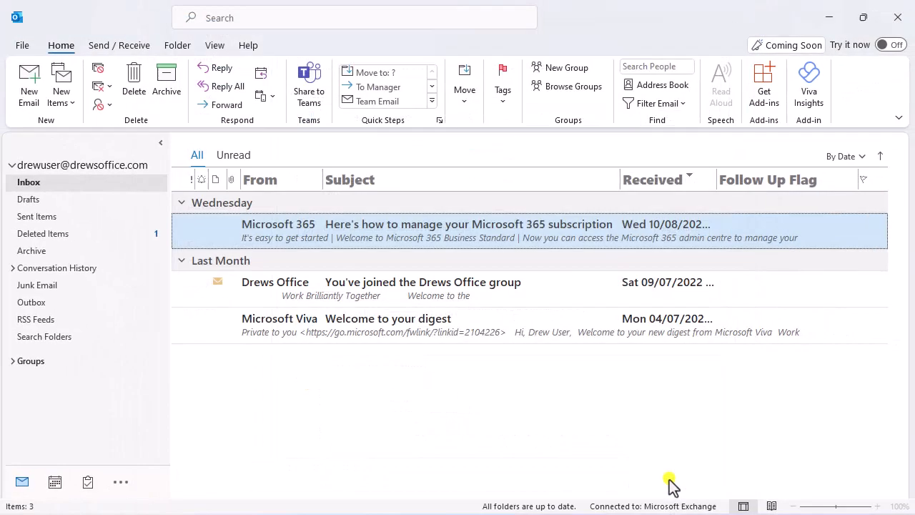
Step: Preview the Afternoon theme in a new email with the body text "My new email", and discard the draft
{"action": "left_click", "coordinate": [32, 105]}
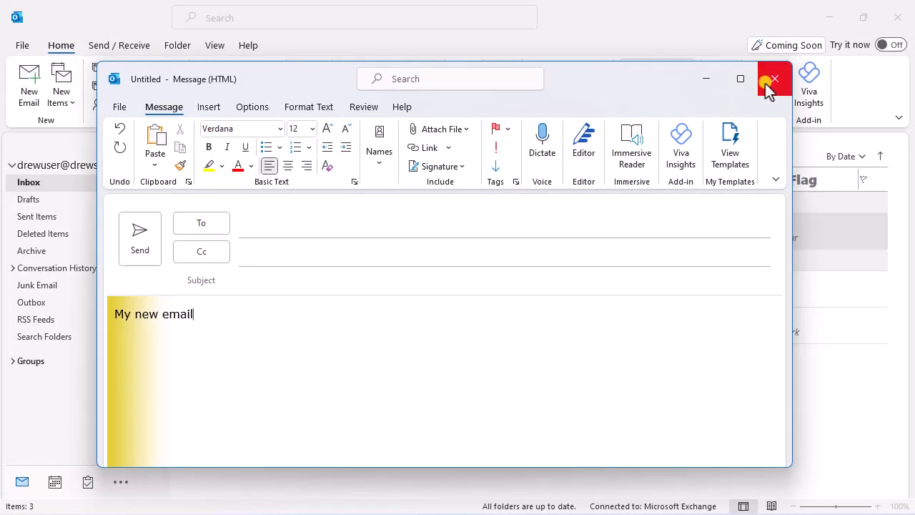
{"action": "left_click", "coordinate": [773, 80]}
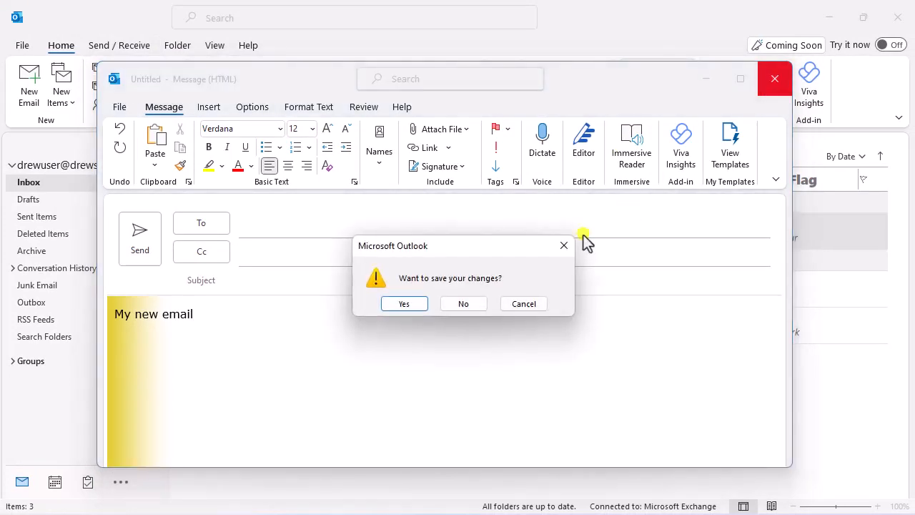
{"action": "left_click", "coordinate": [474, 305]}
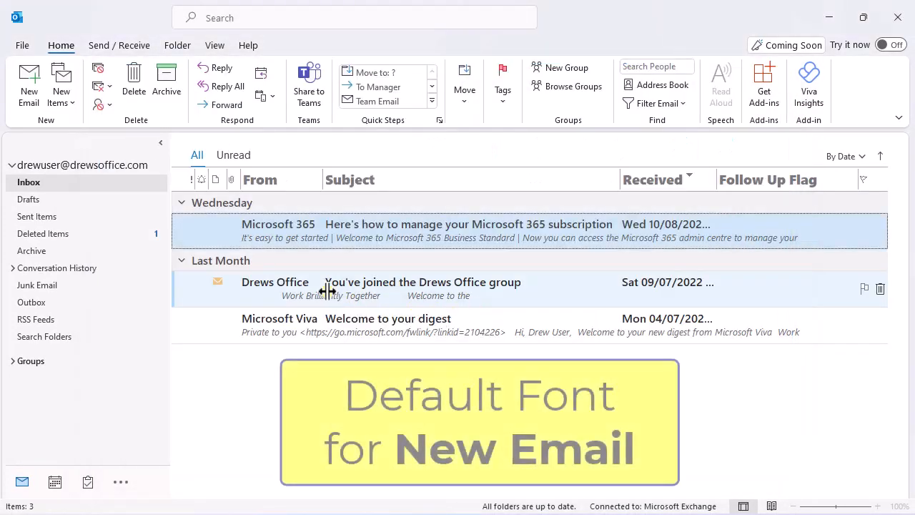
Step: Set the theme's font option in the stationery and fonts settings to "Always use my fonts"
{"action": "left_click", "coordinate": [22, 47]}
{"action": "left_click", "coordinate": [68, 464]}
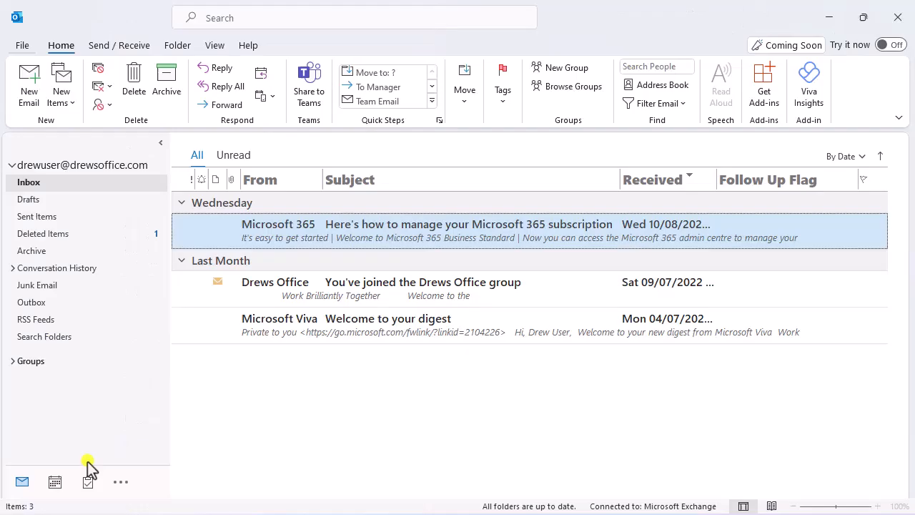
{"action": "left_click", "coordinate": [222, 69]}
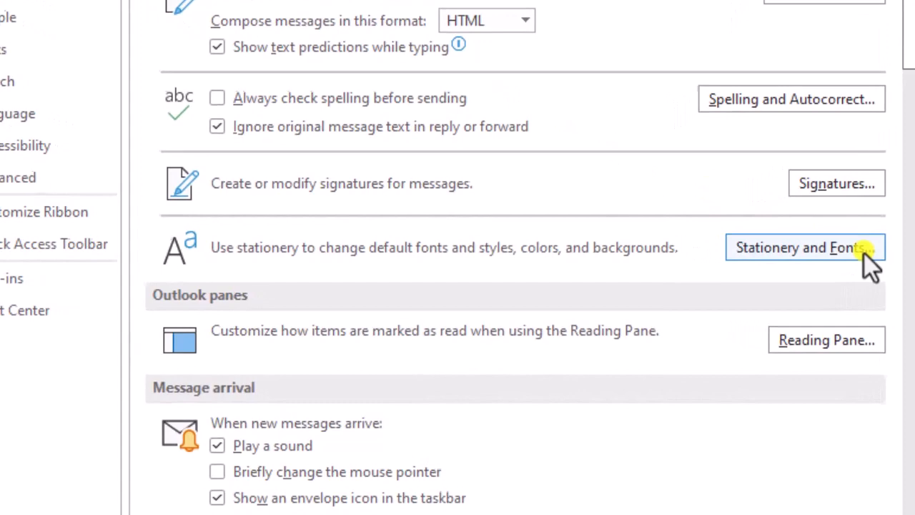
{"action": "left_click", "coordinate": [864, 250]}
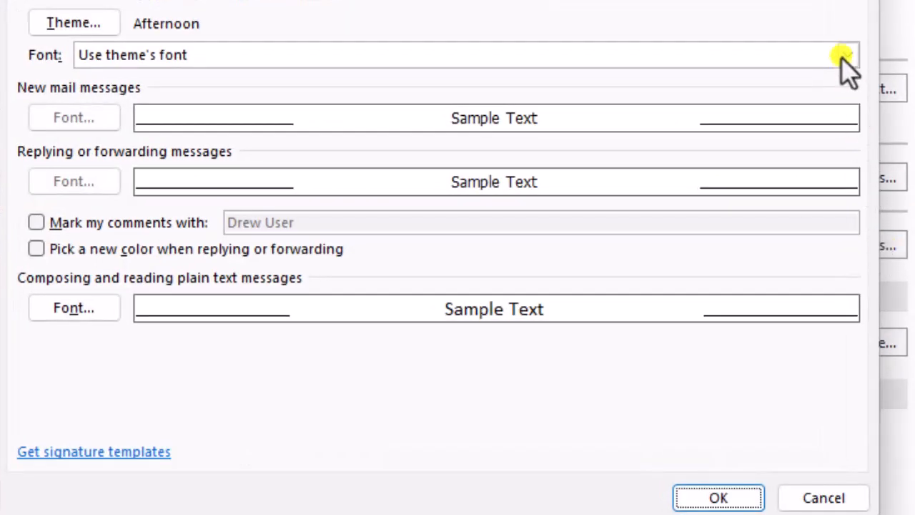
{"action": "left_click", "coordinate": [847, 55]}
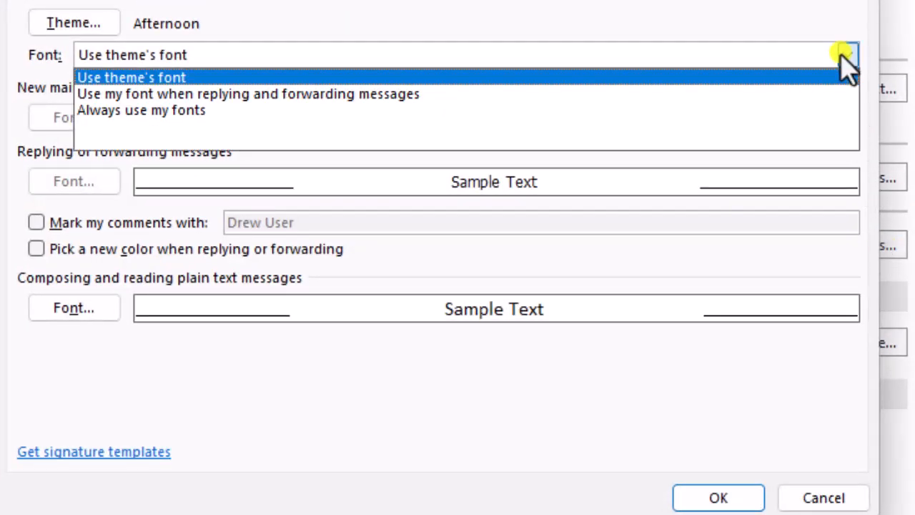
{"action": "left_click", "coordinate": [246, 108]}
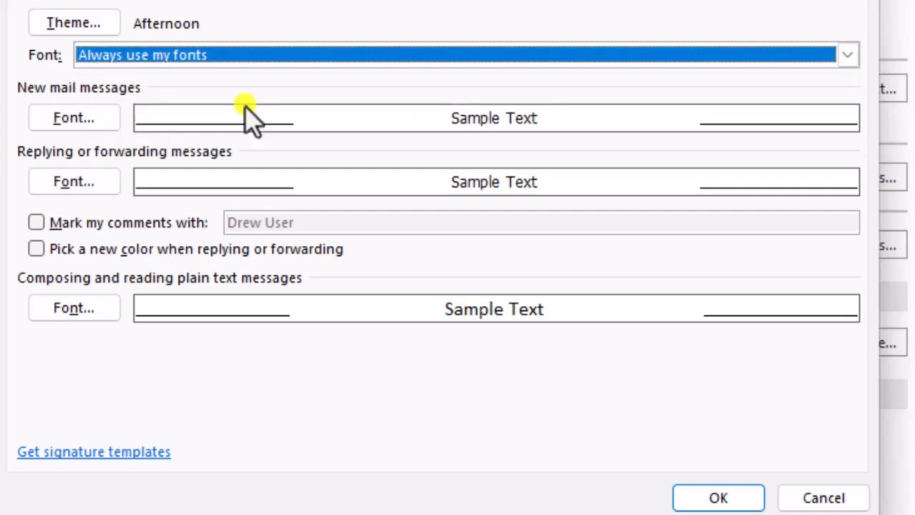
Step: Set the font for new mail messages to Tempus Sans ITC, size 12
{"action": "left_click", "coordinate": [99, 126]}
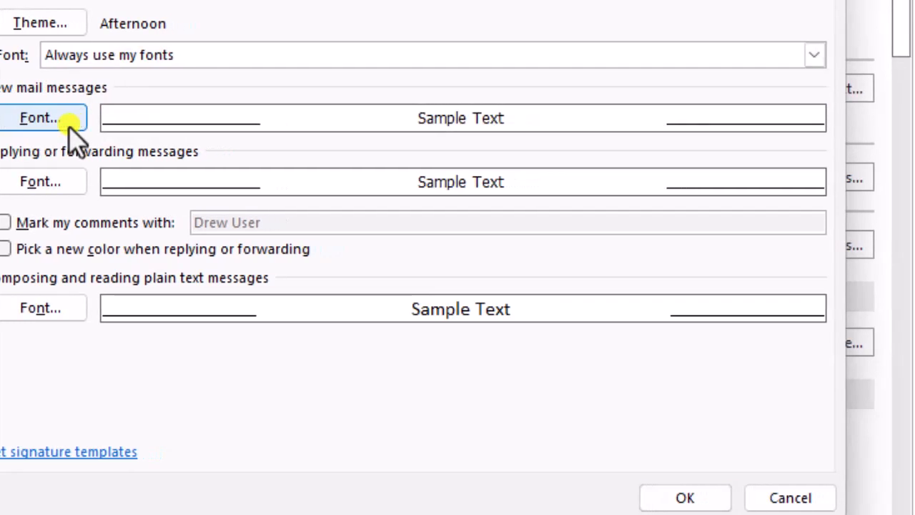
{"action": "left_click", "coordinate": [677, 199]}
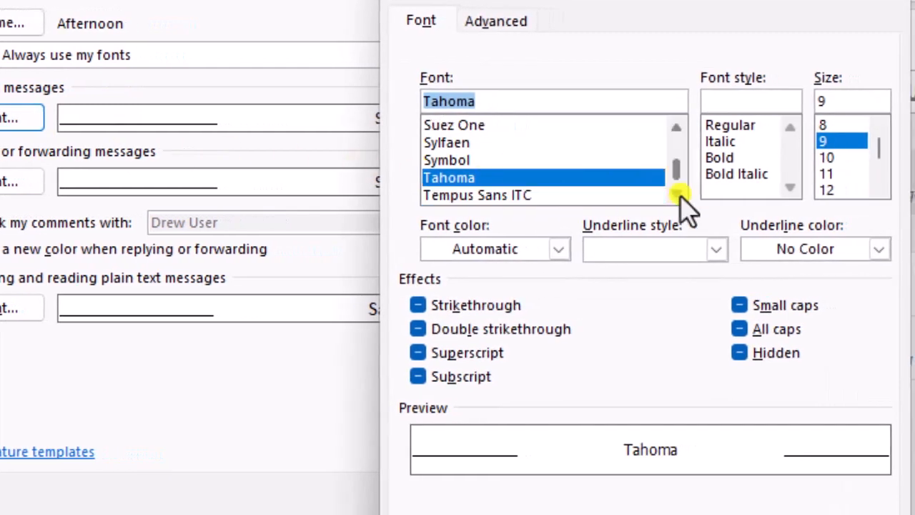
{"action": "left_click", "coordinate": [626, 195]}
{"action": "left_click", "coordinate": [829, 181]}
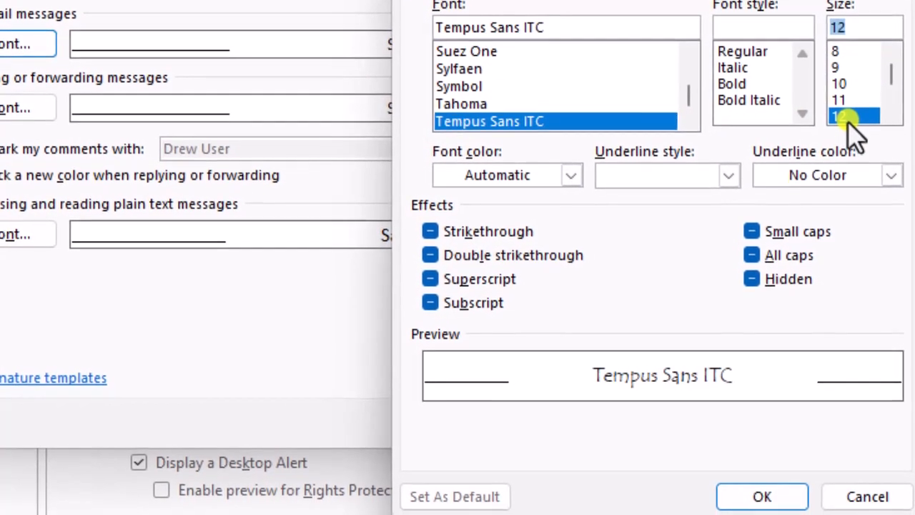
{"action": "left_click", "coordinate": [783, 495]}
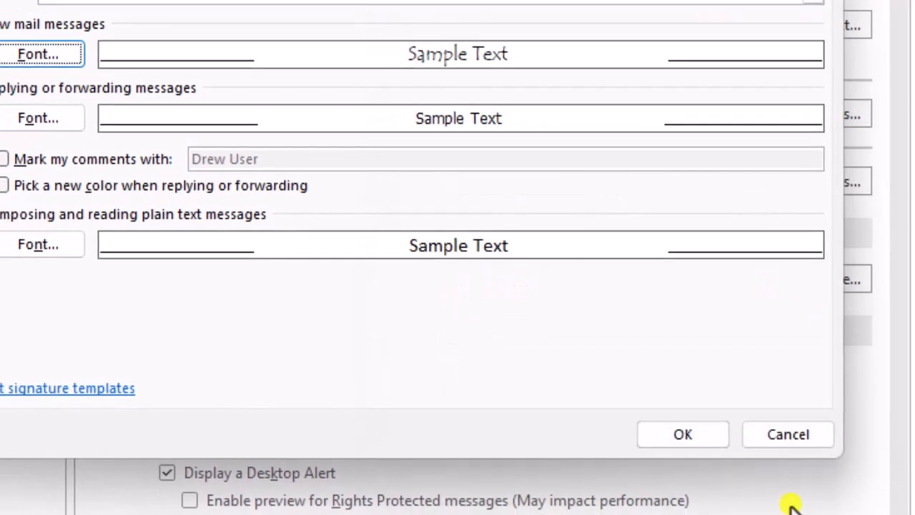
Step: Set the font for replying or forwarding messages to Tempus Sans ITC, size 12, in brown, and save the options
{"action": "left_click", "coordinate": [42, 108]}
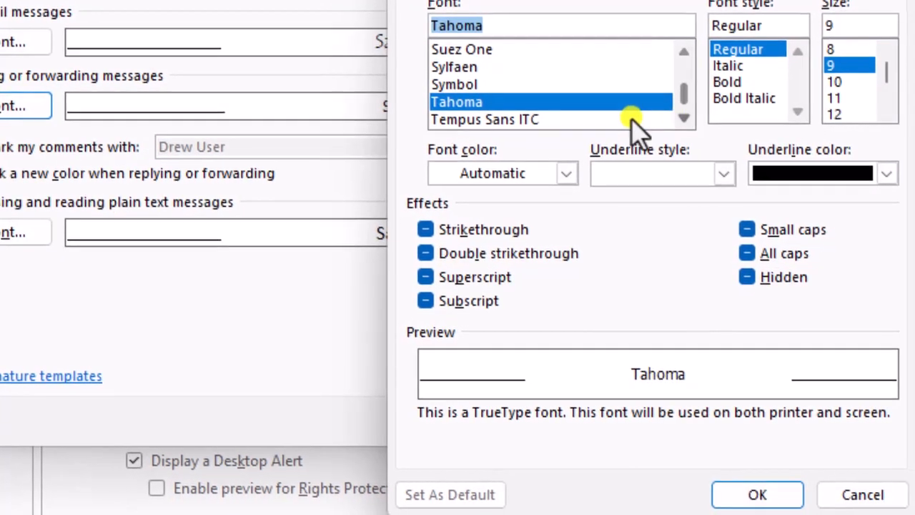
{"action": "left_click", "coordinate": [632, 118]}
{"action": "left_click", "coordinate": [837, 114]}
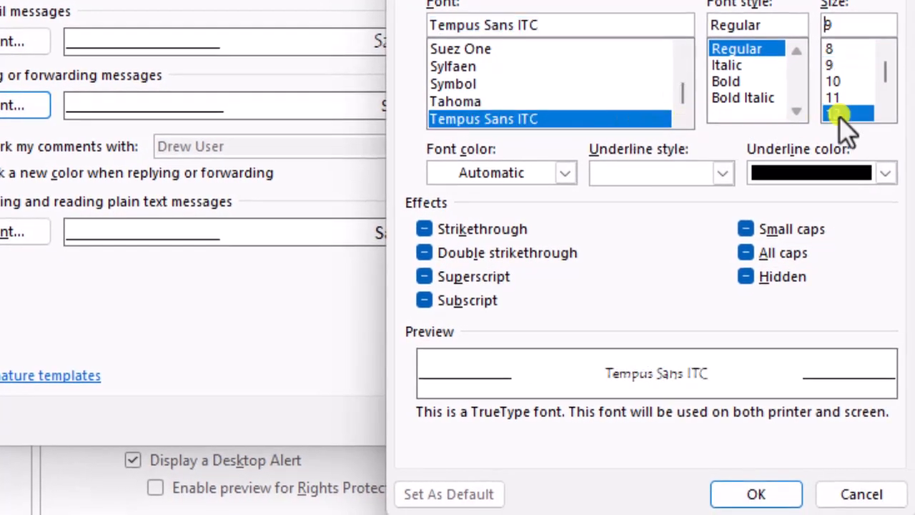
{"action": "left_click", "coordinate": [561, 174]}
{"action": "left_click", "coordinate": [546, 369]}
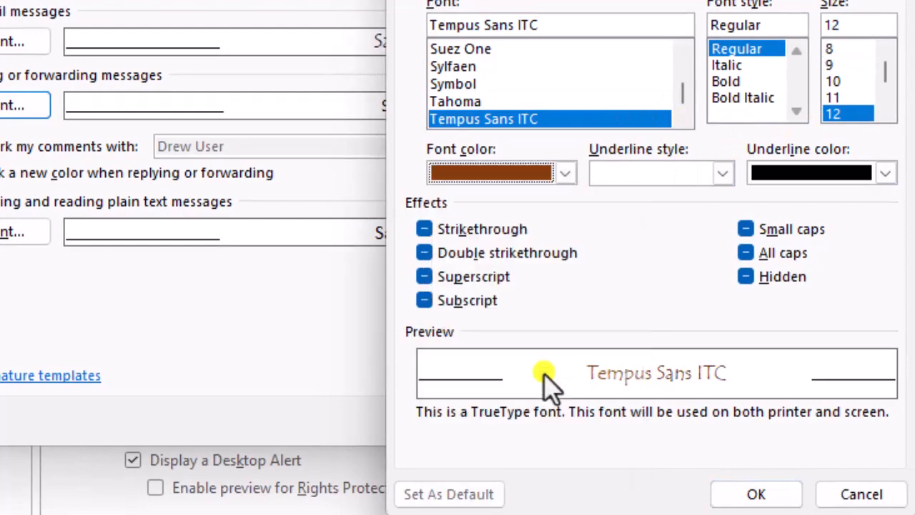
{"action": "left_click", "coordinate": [792, 499]}
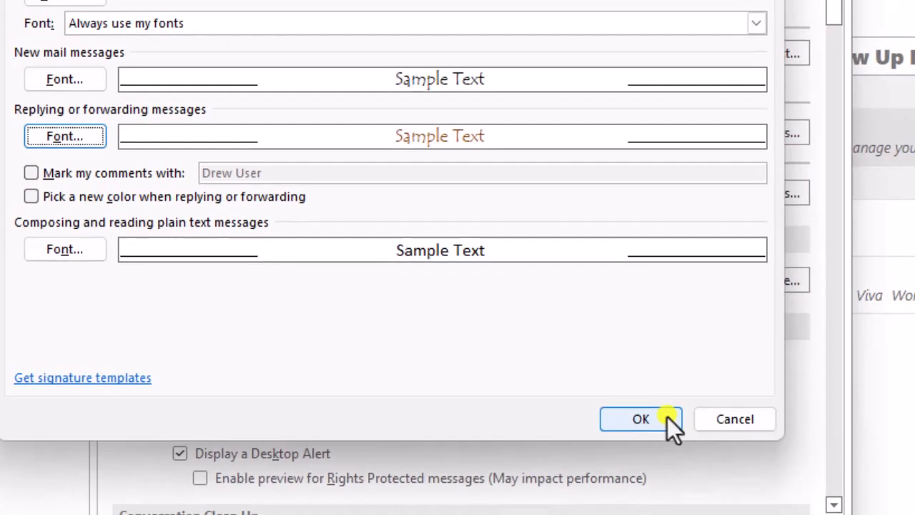
{"action": "left_click", "coordinate": [667, 418]}
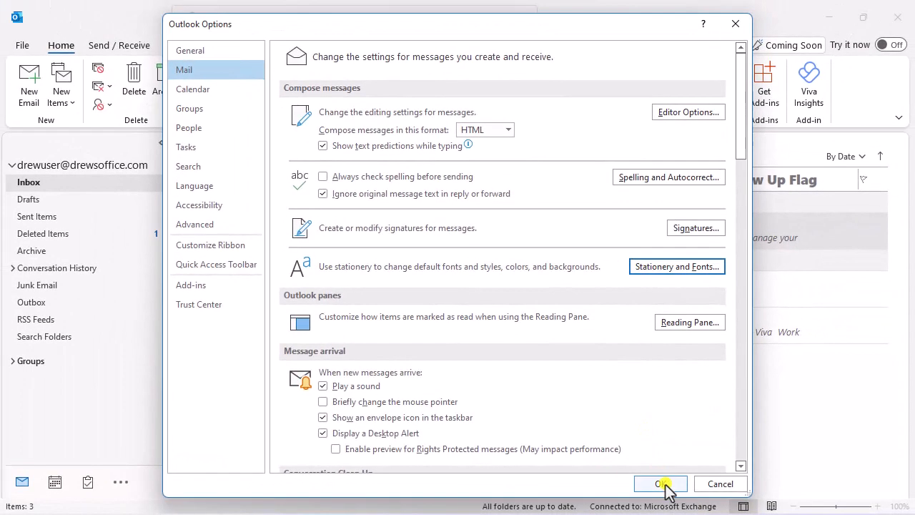
{"action": "left_click", "coordinate": [662, 484]}
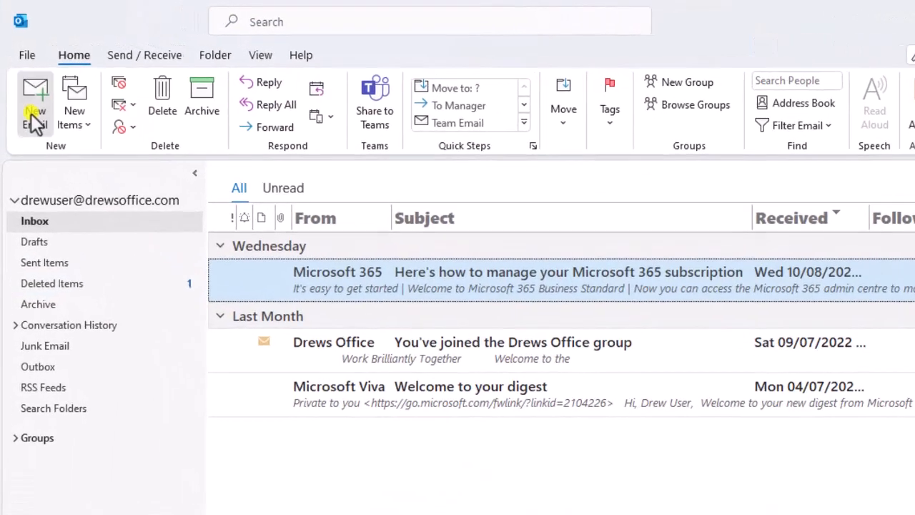
Step: Test the new message font by writing "My new email font" in a new email, and discard the draft
{"action": "left_click", "coordinate": [29, 97]}
{"action": "left_click", "coordinate": [349, 430]}
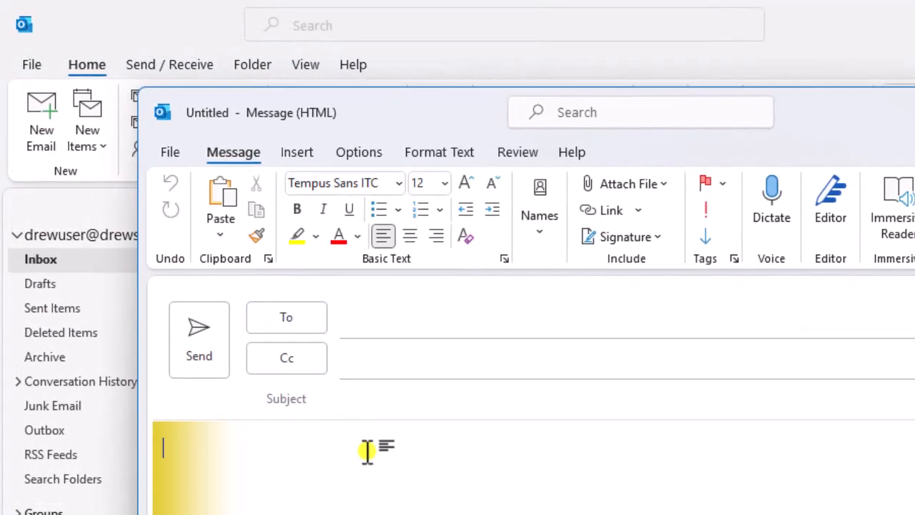
{"action": "type", "text": "My new email font"}
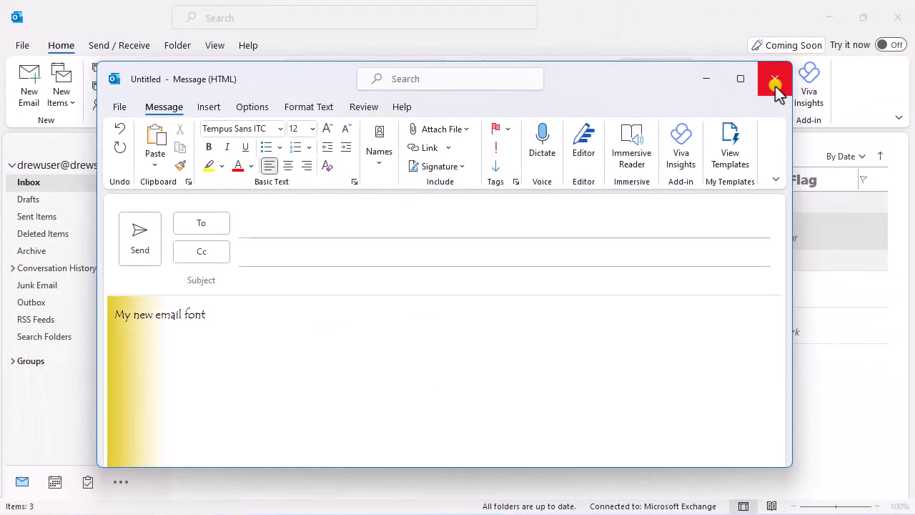
{"action": "left_click", "coordinate": [775, 80]}
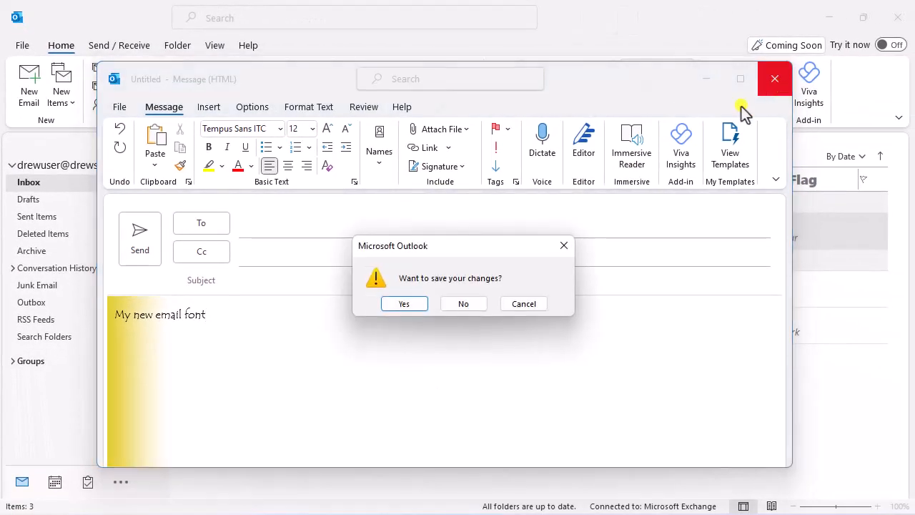
{"action": "left_click", "coordinate": [475, 300]}
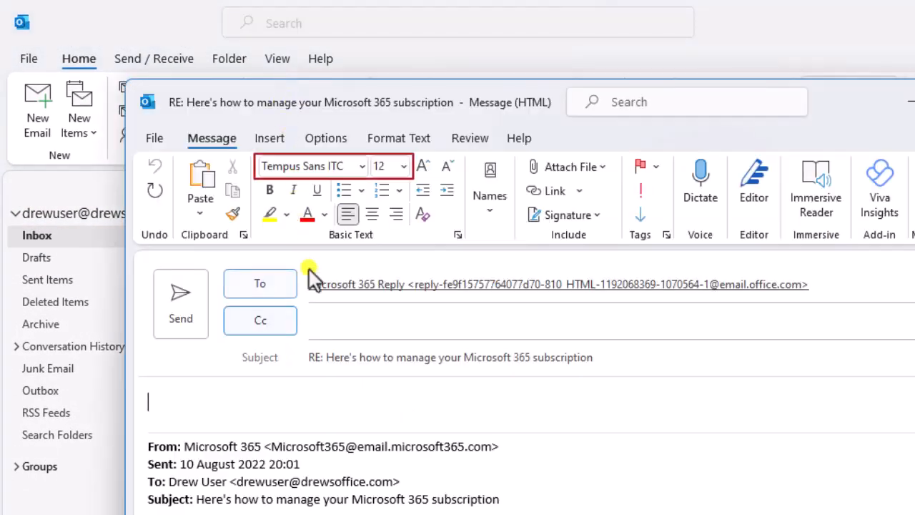
Step: Test the reply font by writing "My email reply" in a reply to the Microsoft 365 subscription email, and discard it
{"action": "left_click", "coordinate": [333, 405]}
{"action": "type", "text": "My email reply"}
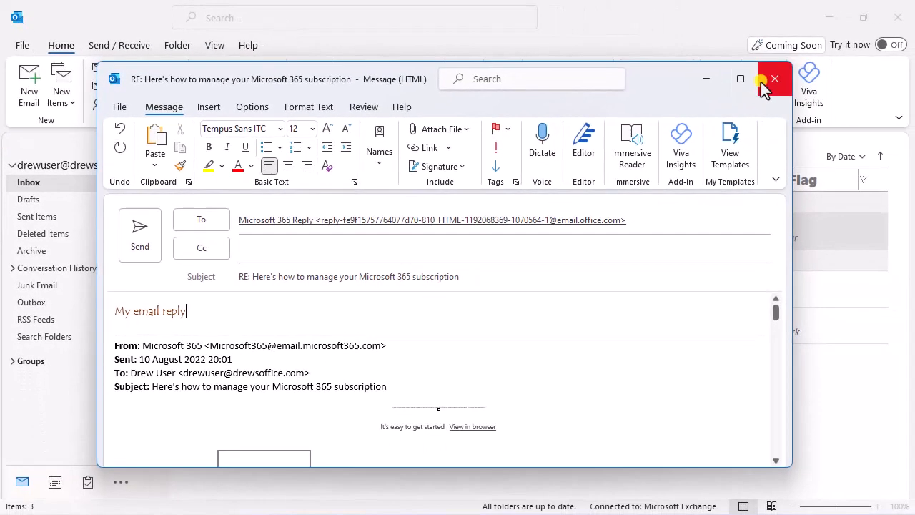
{"action": "left_click", "coordinate": [771, 83]}
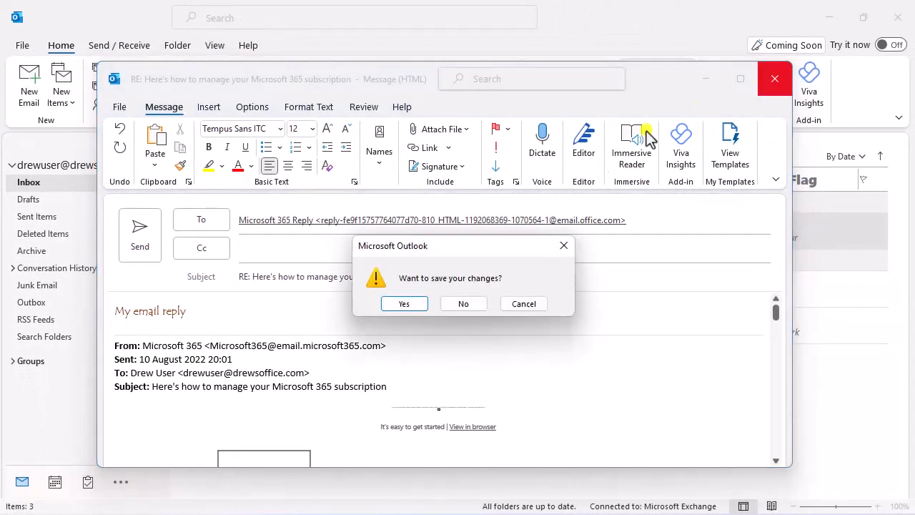
{"action": "left_click", "coordinate": [466, 303]}
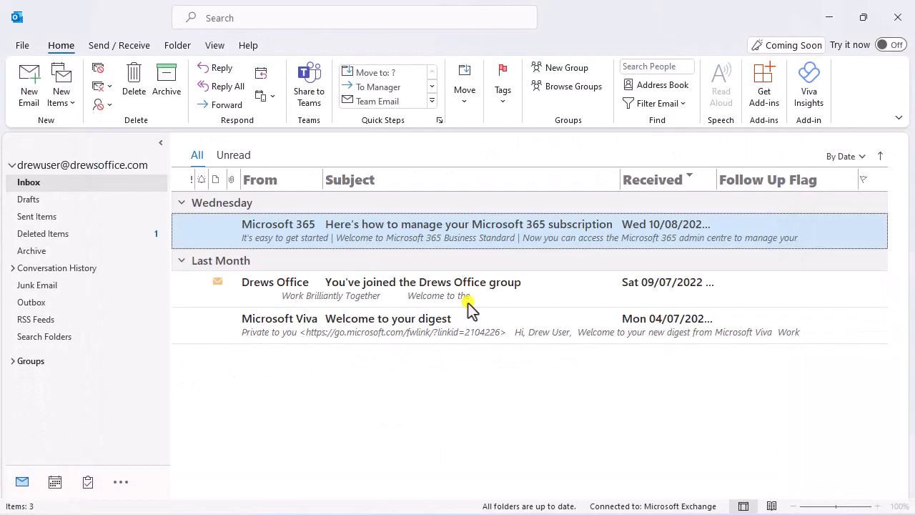